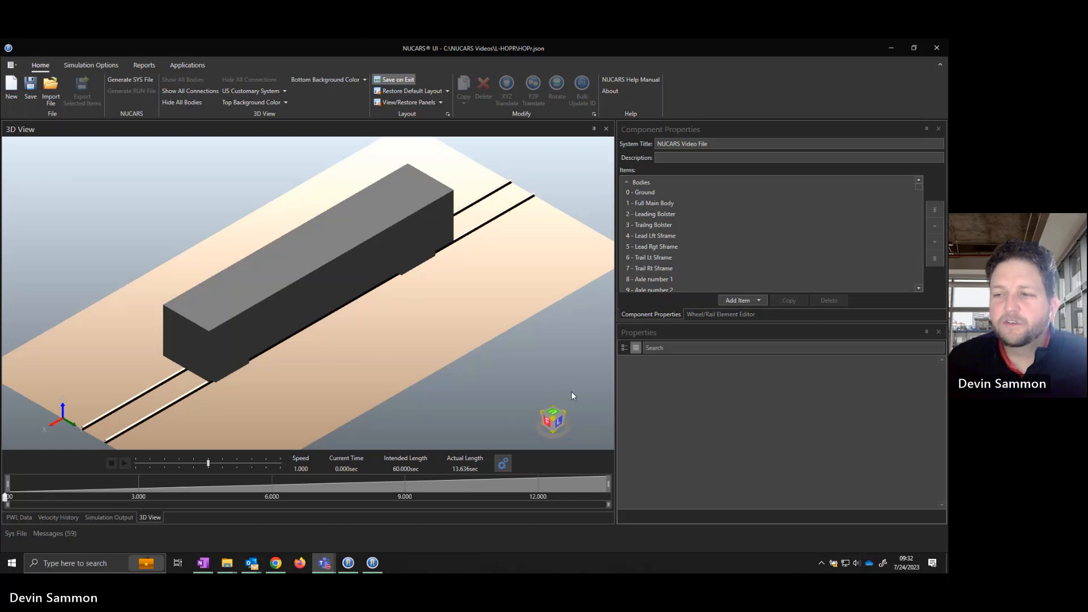
# Set the representation of the Full Main Body to Open Wagon.
pyautogui.moveTo(381, 391); pyautogui.dragTo(426, 366)
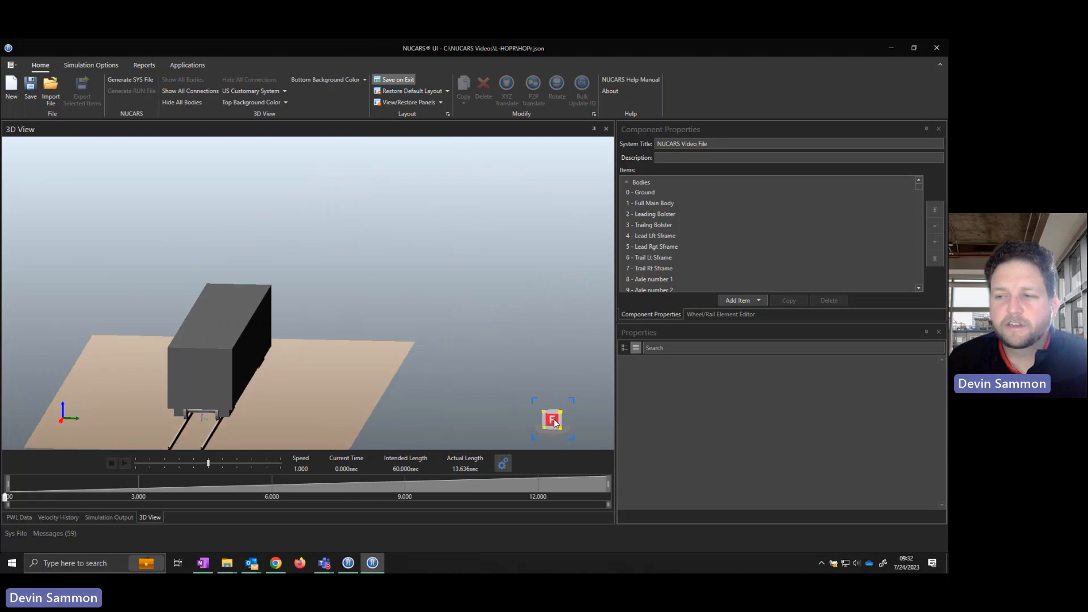
pyautogui.click(554, 421)
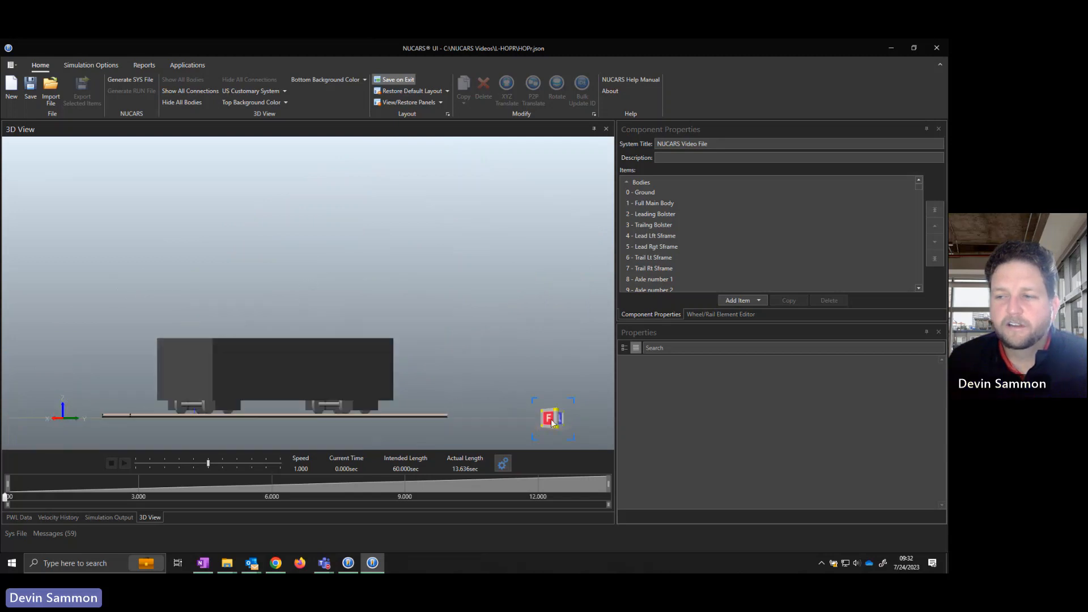
pyautogui.click(559, 419)
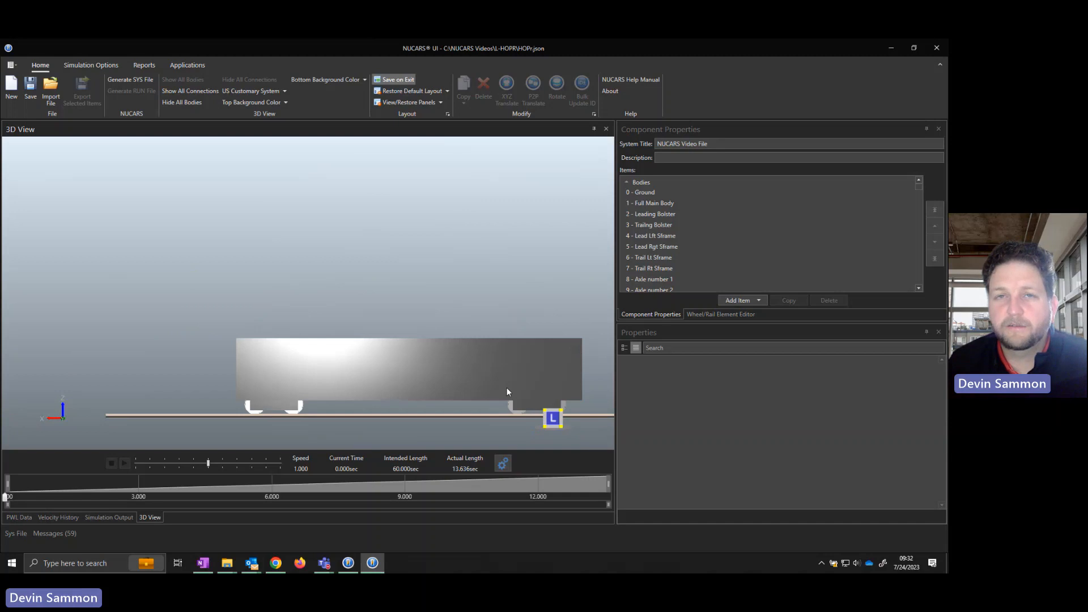
pyautogui.click(546, 415)
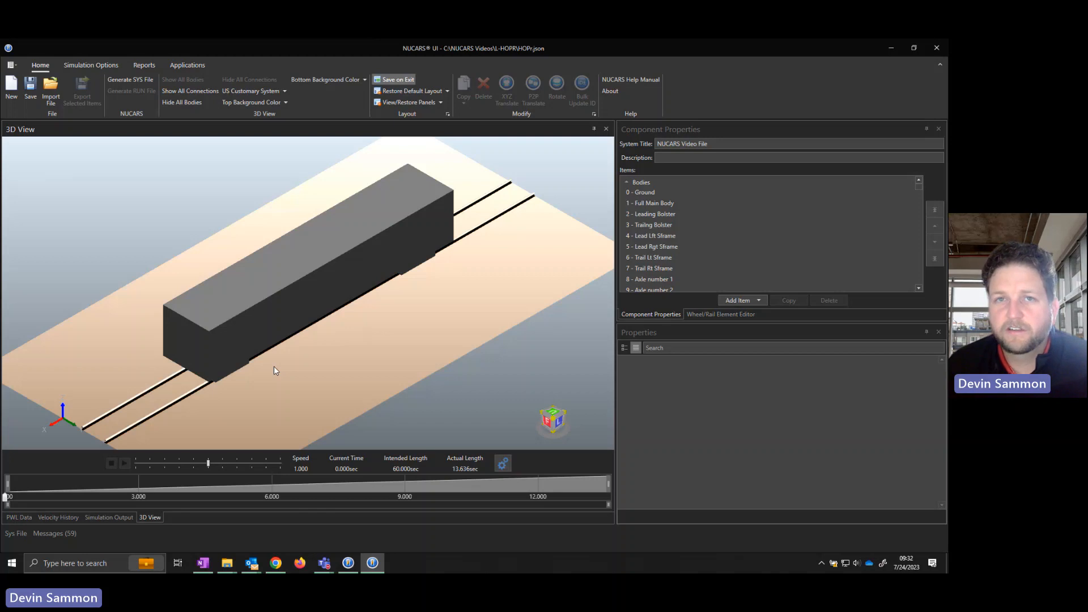
pyautogui.click(223, 300)
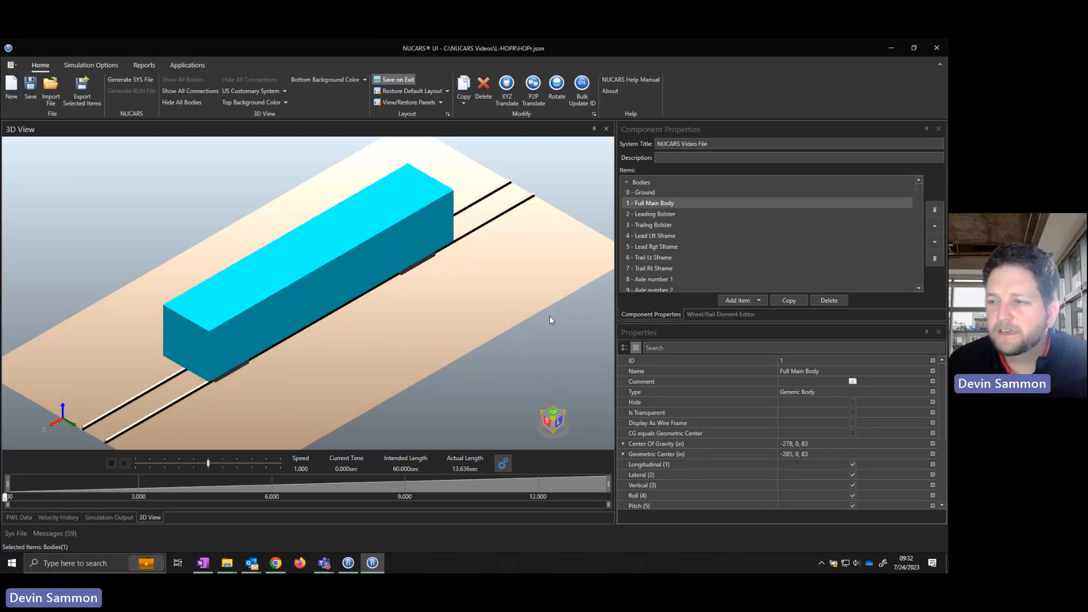
pyautogui.click(852, 424)
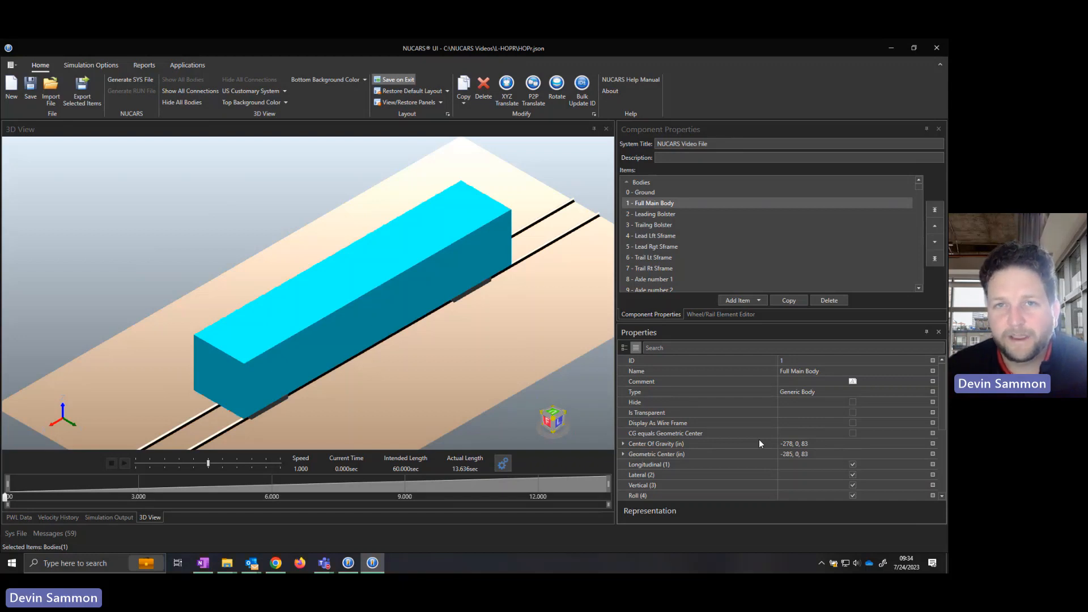
pyautogui.scroll(-4, 760, 443)
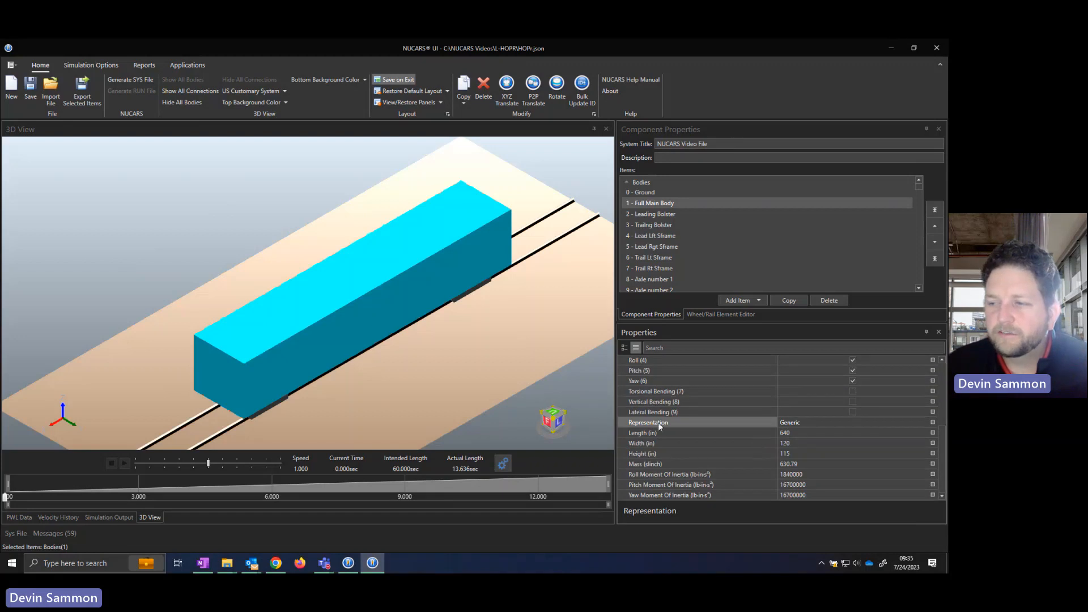
pyautogui.click(803, 424)
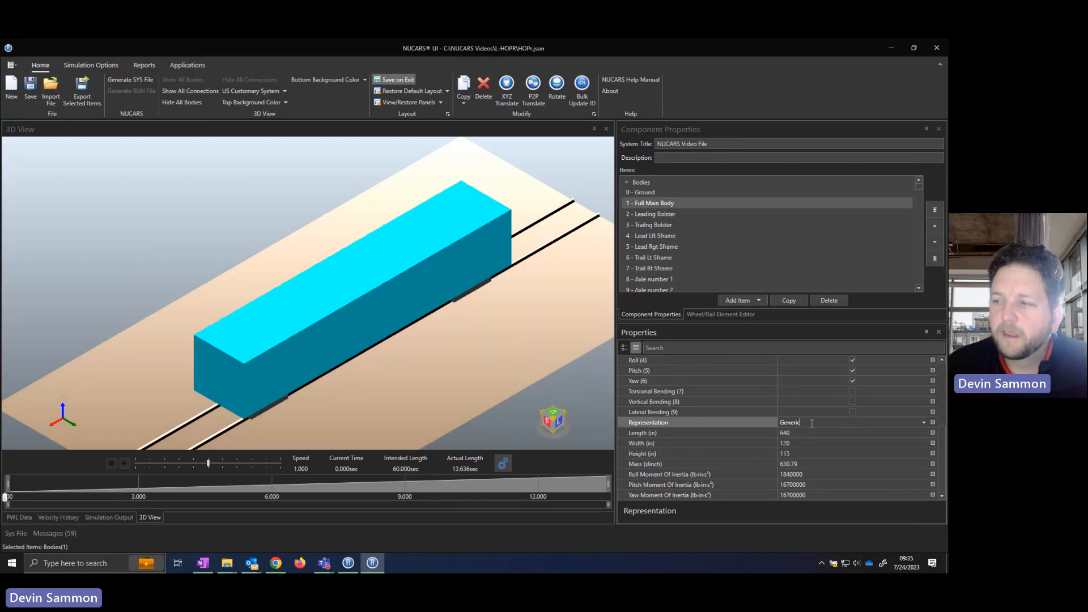
pyautogui.click(924, 423)
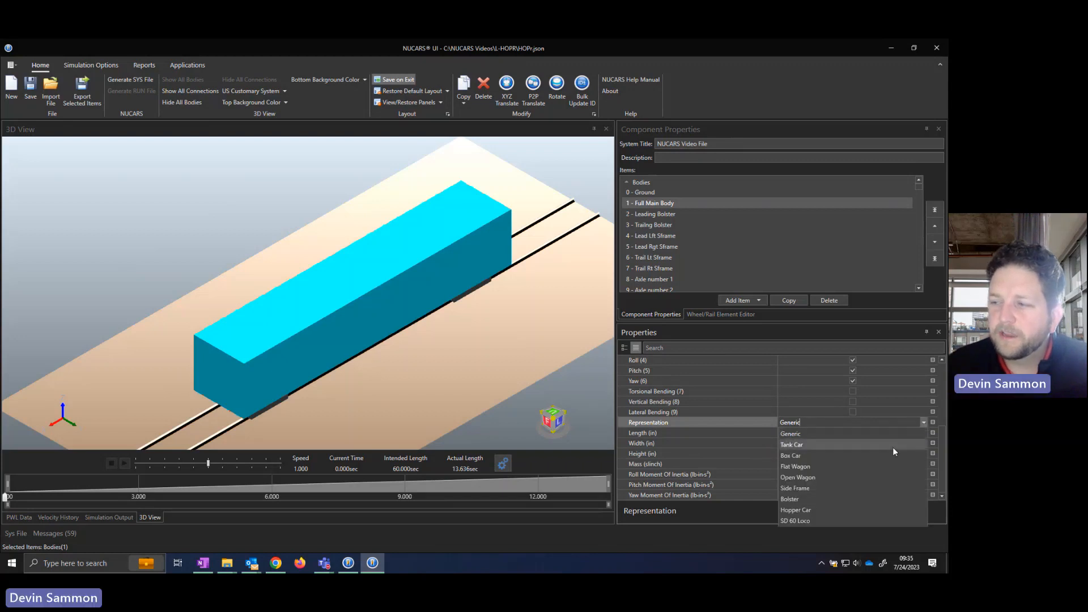
pyautogui.click(855, 483)
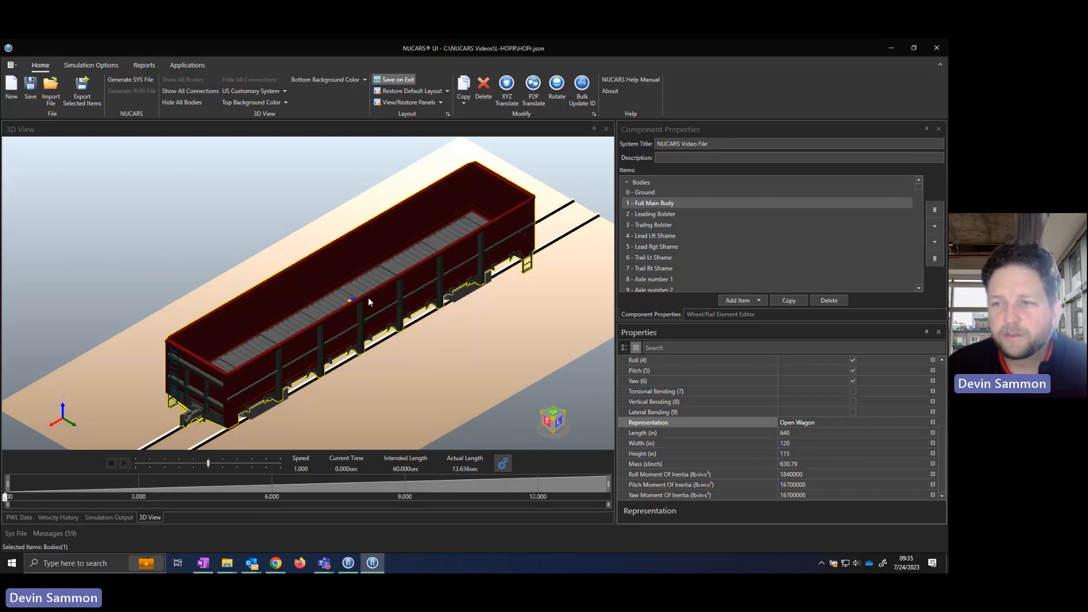
# Examine the center of gravity and geometric center markers inside the wagon along with the body's related properties.
pyautogui.moveTo(369, 299); pyautogui.dragTo(324, 287)
pyautogui.scroll(10, 335, 297)
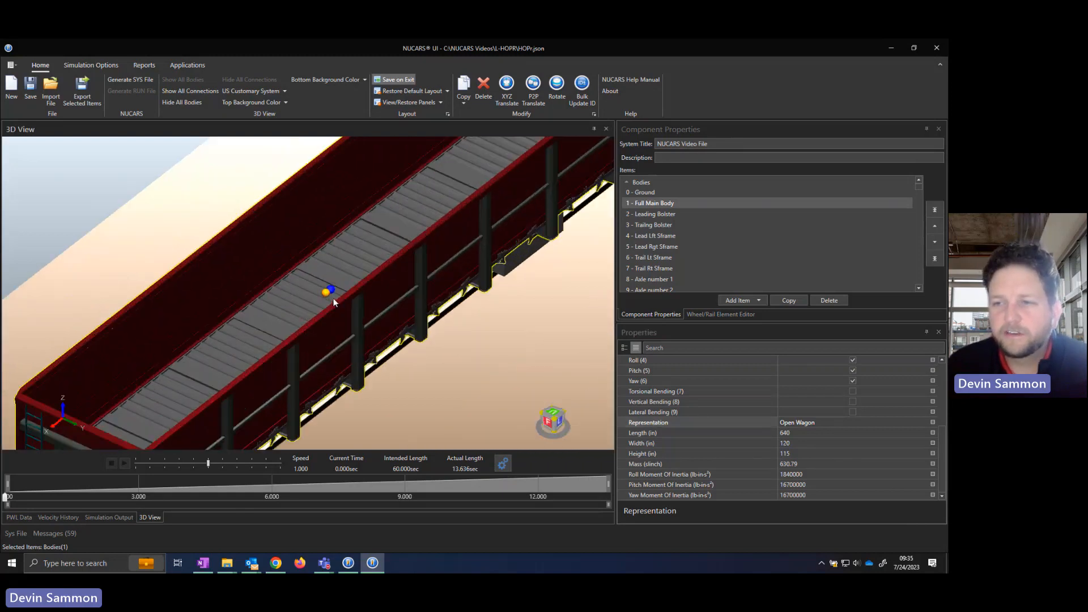
pyautogui.scroll(3, 326, 296)
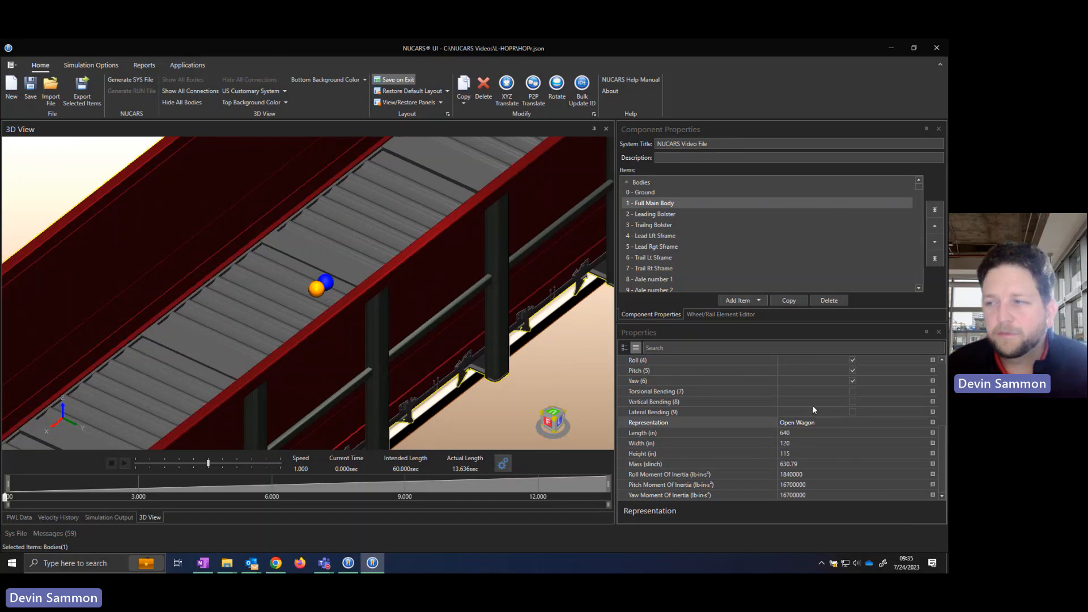
pyautogui.scroll(3, 823, 430)
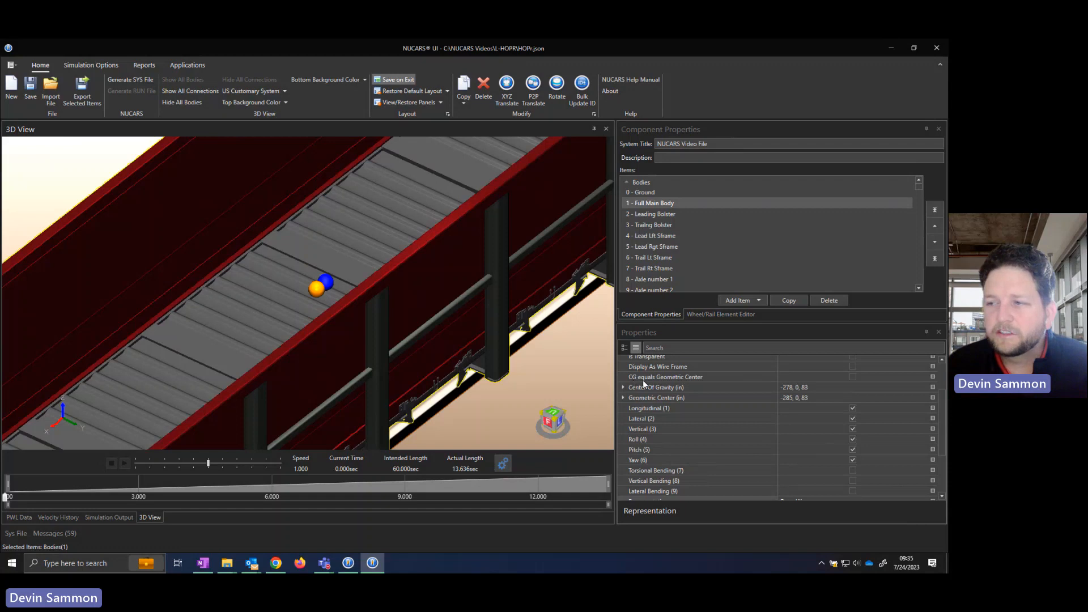
pyautogui.scroll(2, 683, 385)
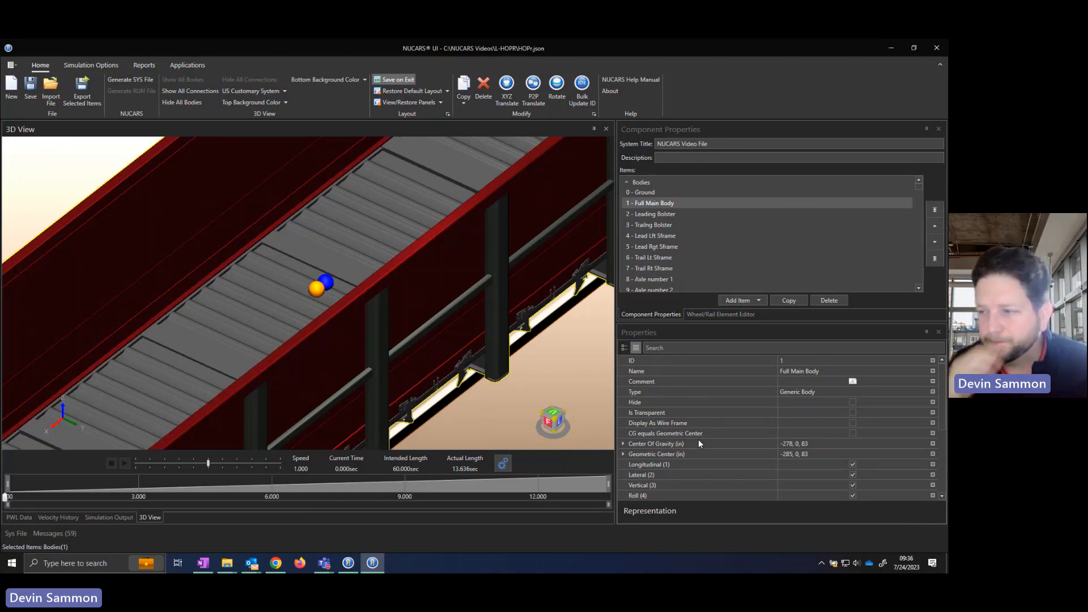
pyautogui.scroll(-6, 485, 355)
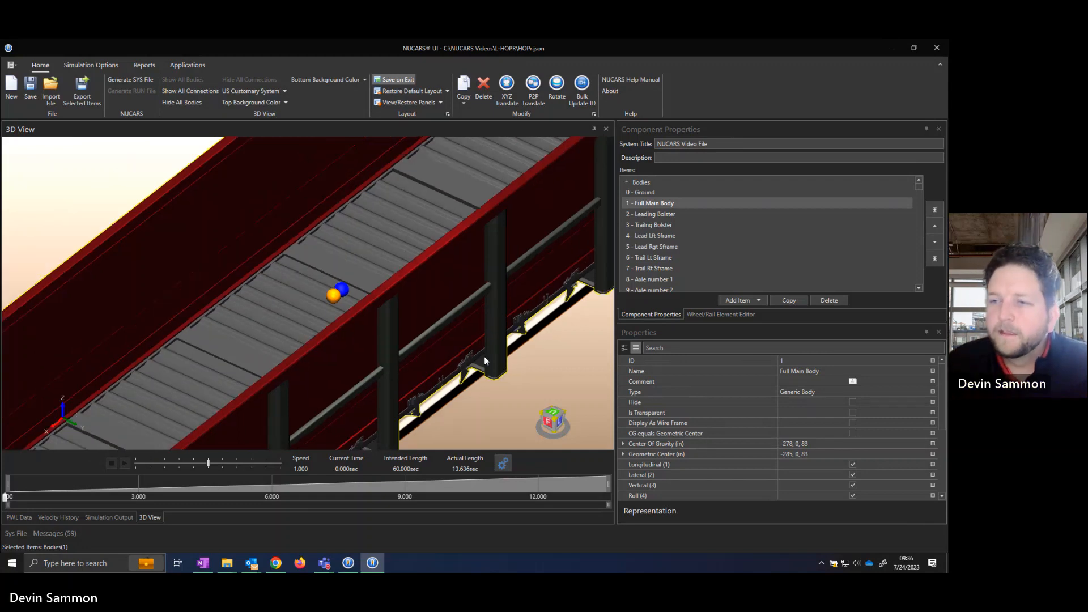
pyautogui.scroll(-1, 485, 357)
pyautogui.moveTo(484, 357); pyautogui.dragTo(414, 293)
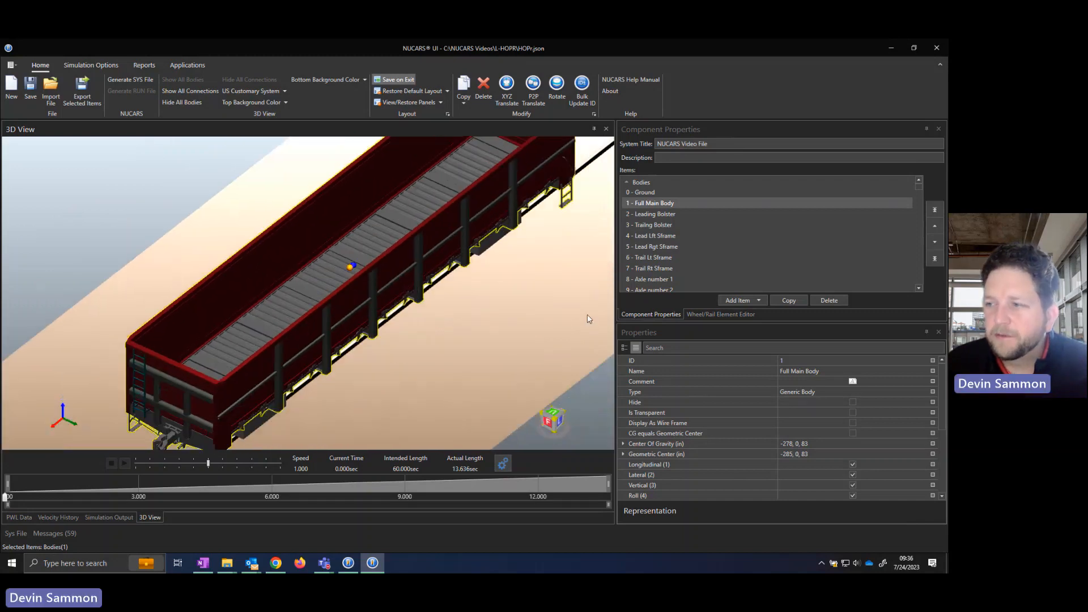
# Hide the Full Main Body and set the representation of both the Leading and Trailing Bolsters to Bolster.
pyautogui.click(853, 402)
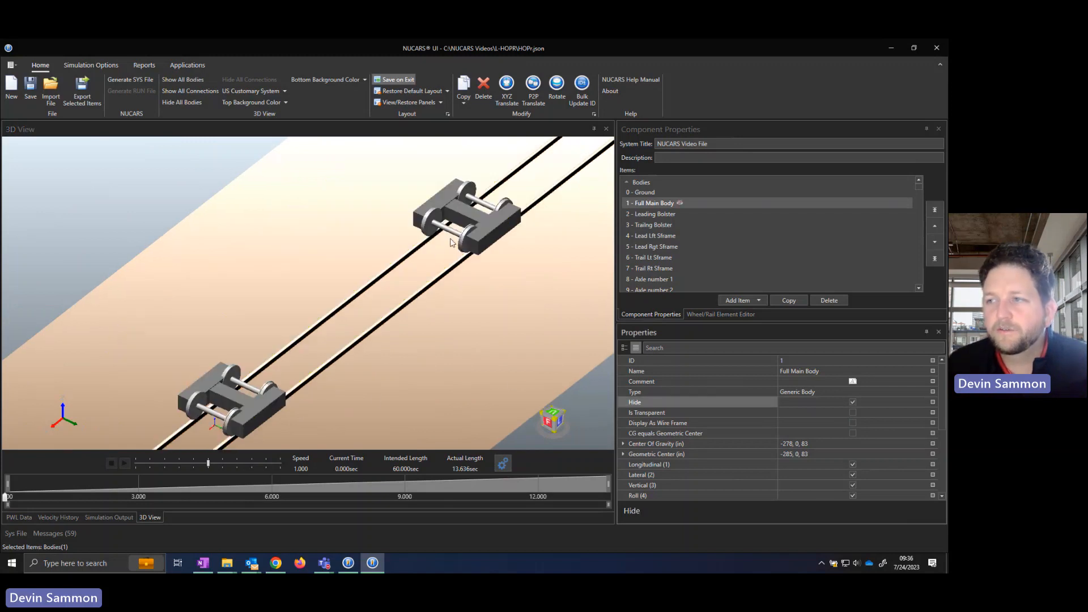
pyautogui.click(472, 214)
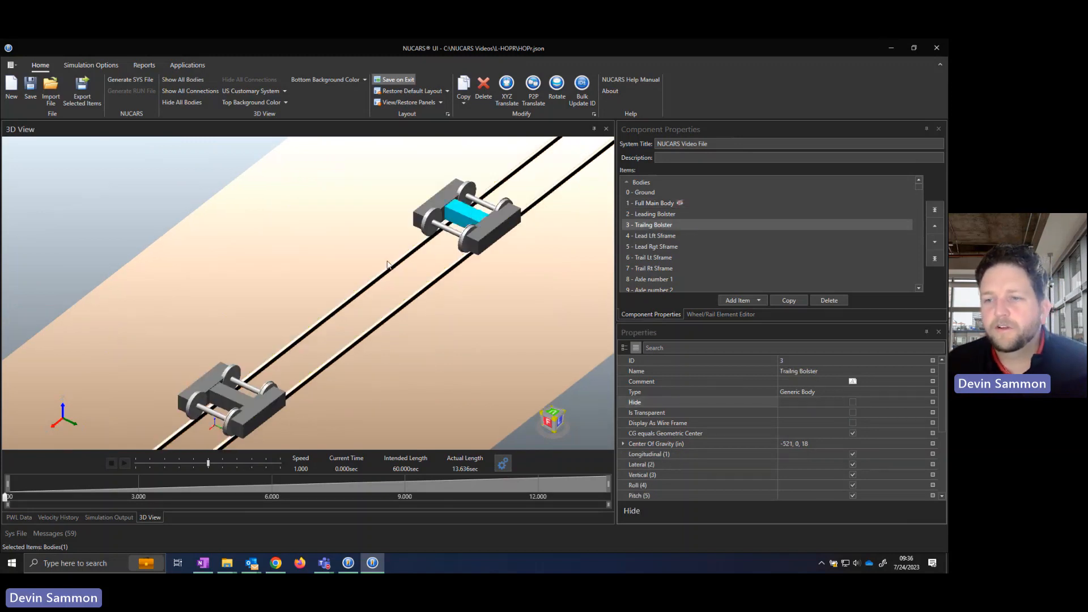
pyautogui.keyDown('ctrl'); pyautogui.click(236, 401); pyautogui.keyUp('ctrl')
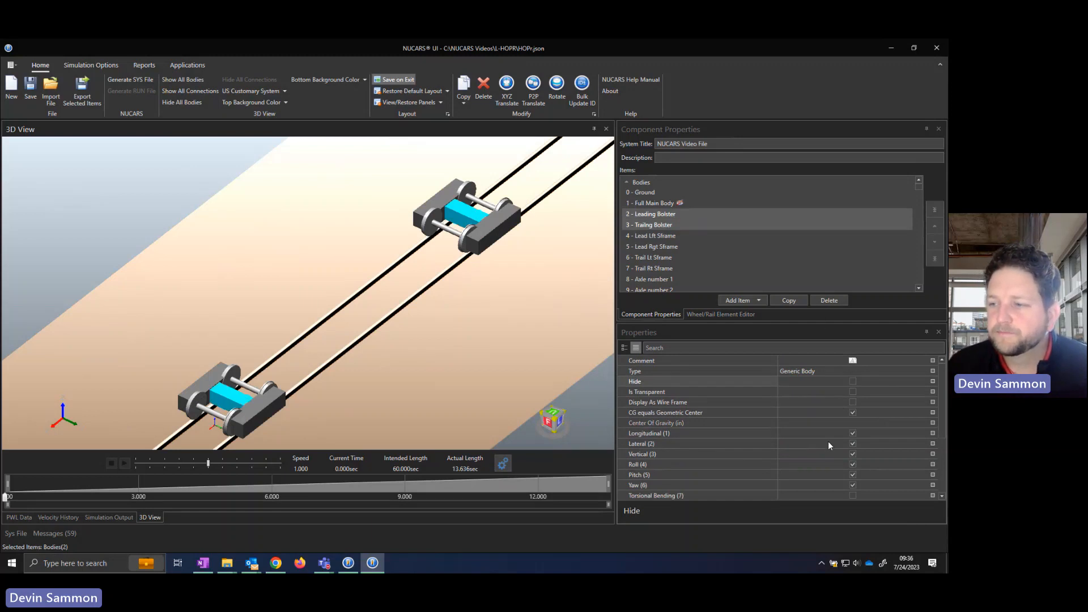
pyautogui.scroll(-4, 828, 441)
pyautogui.click(826, 425)
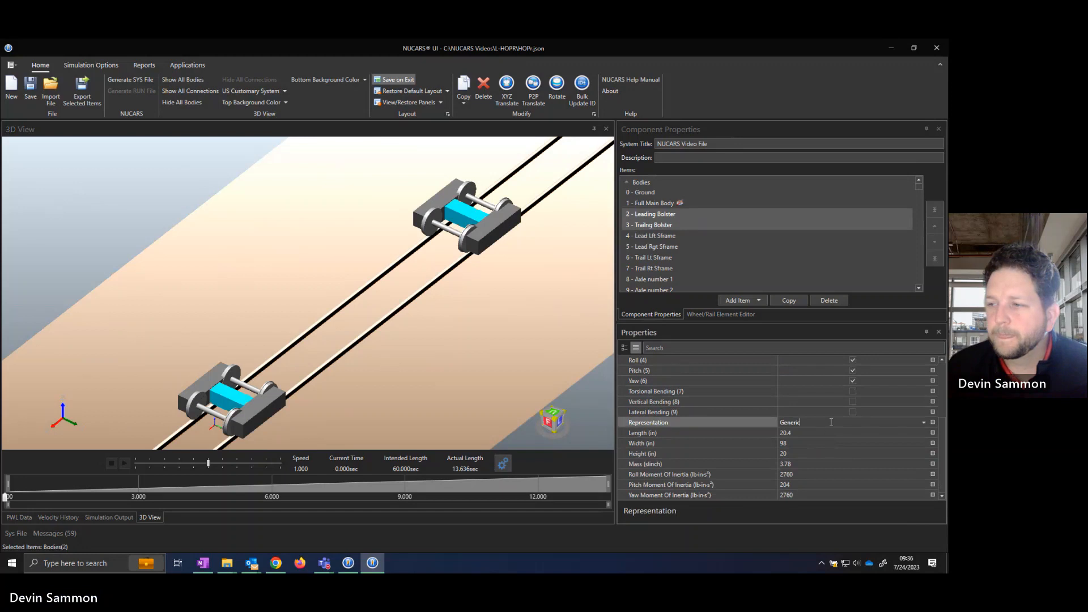
pyautogui.click(924, 423)
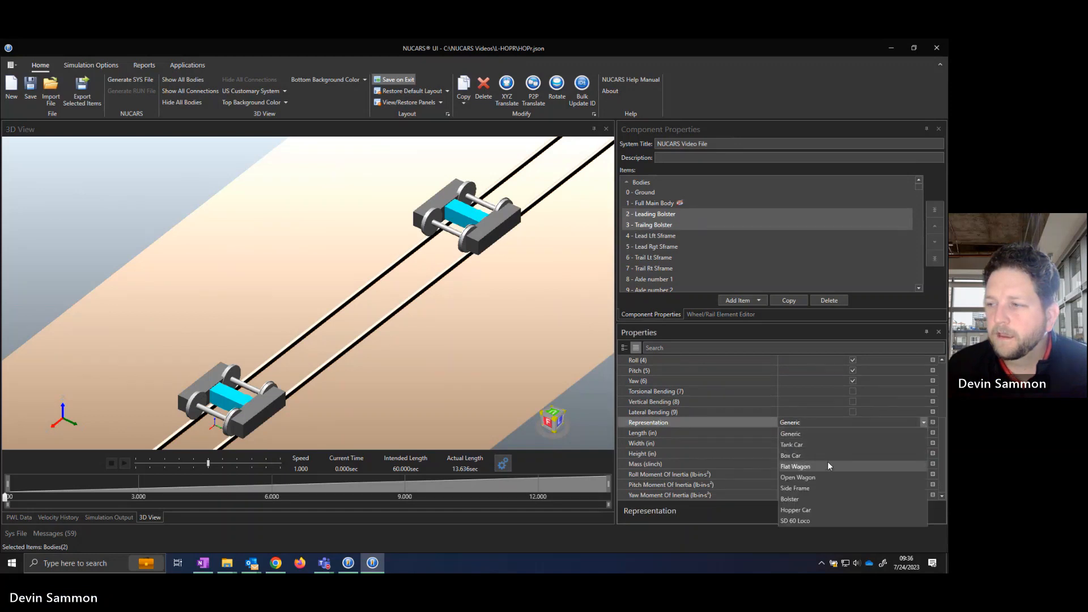
pyautogui.click(815, 499)
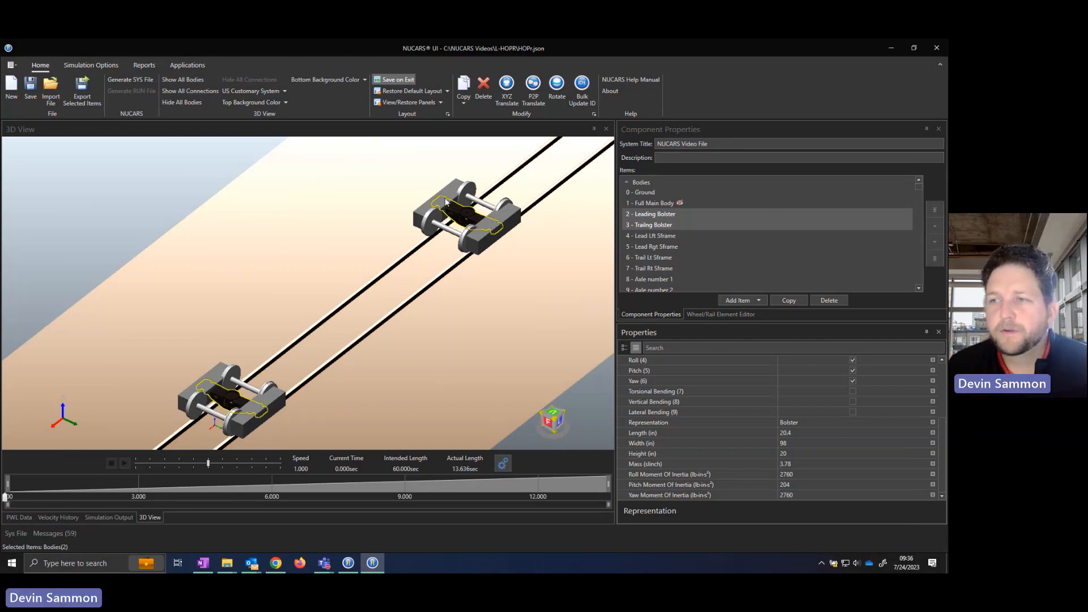
# Set the representation of all four leading and trailing side frames, bodies 4 to 7, to Side Frame.
pyautogui.click(676, 236)
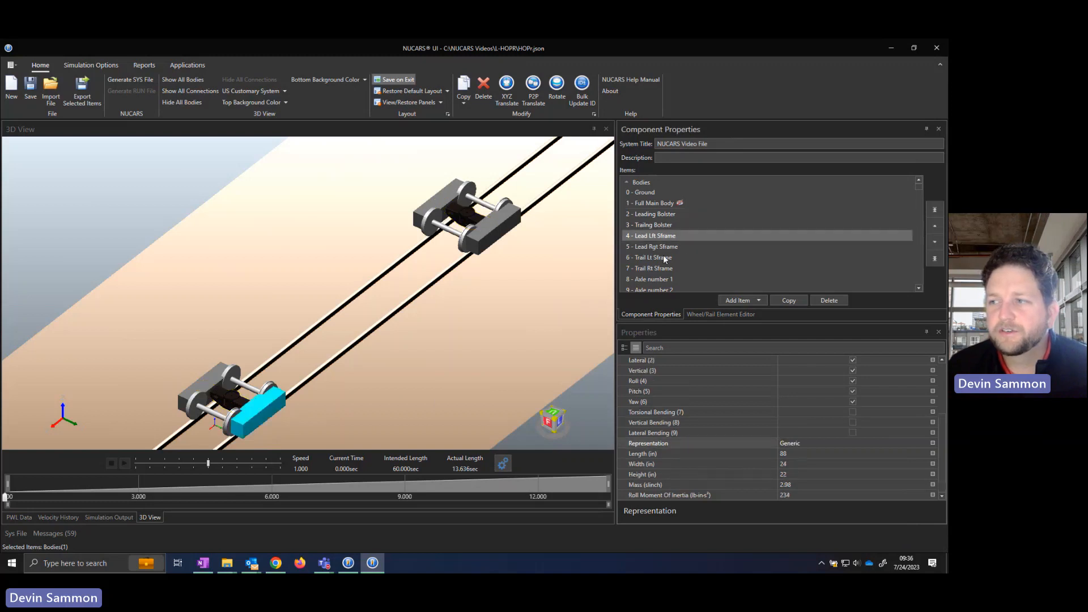
pyautogui.keyDown('shift'); pyautogui.click(662, 270); pyautogui.keyUp('shift')
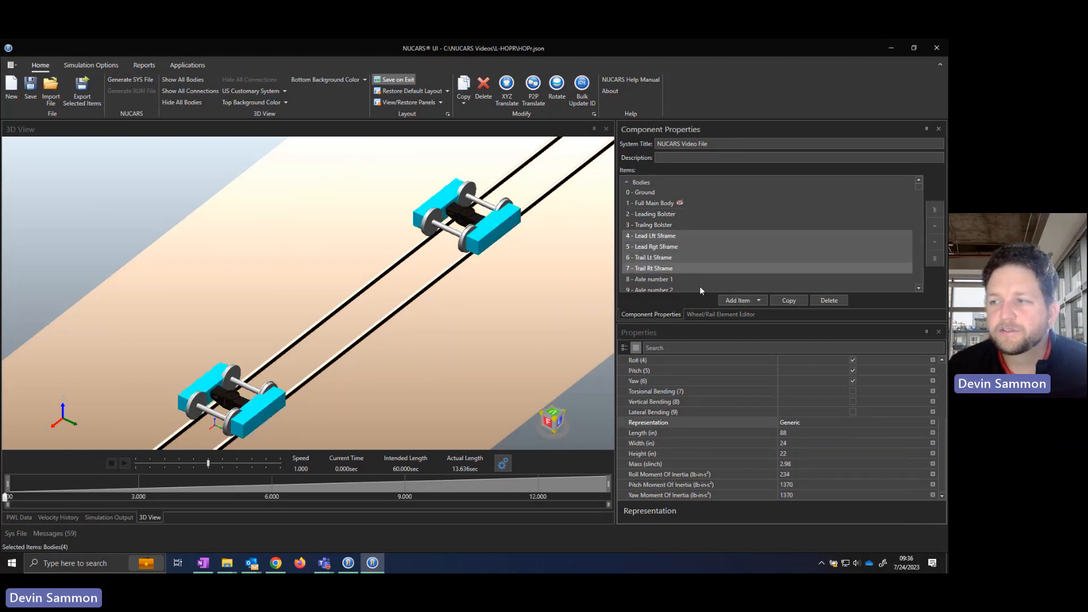
pyautogui.click(920, 423)
pyautogui.click(923, 422)
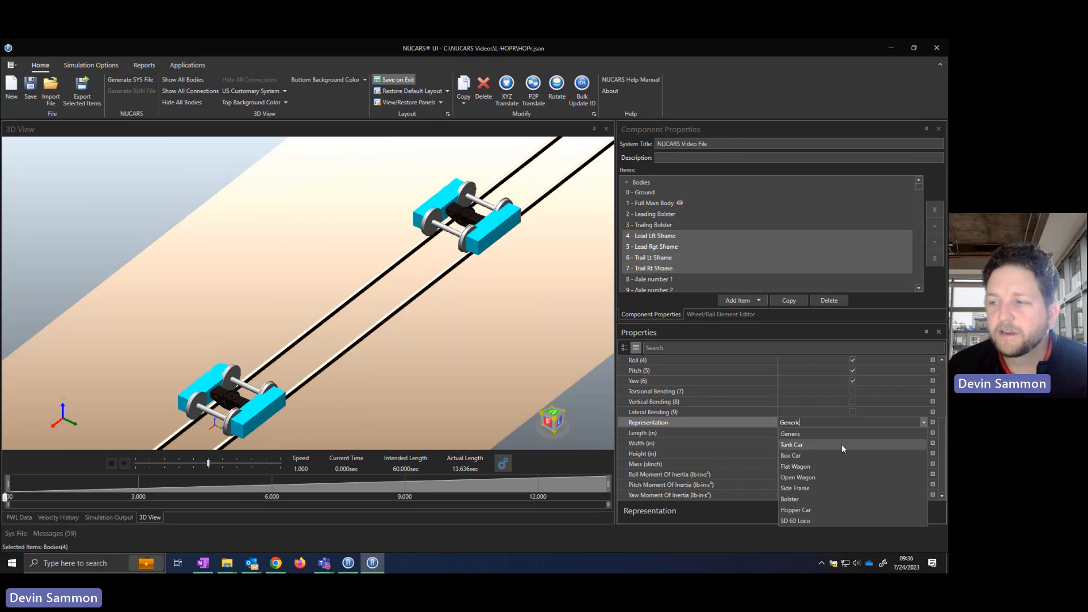
pyautogui.click(814, 488)
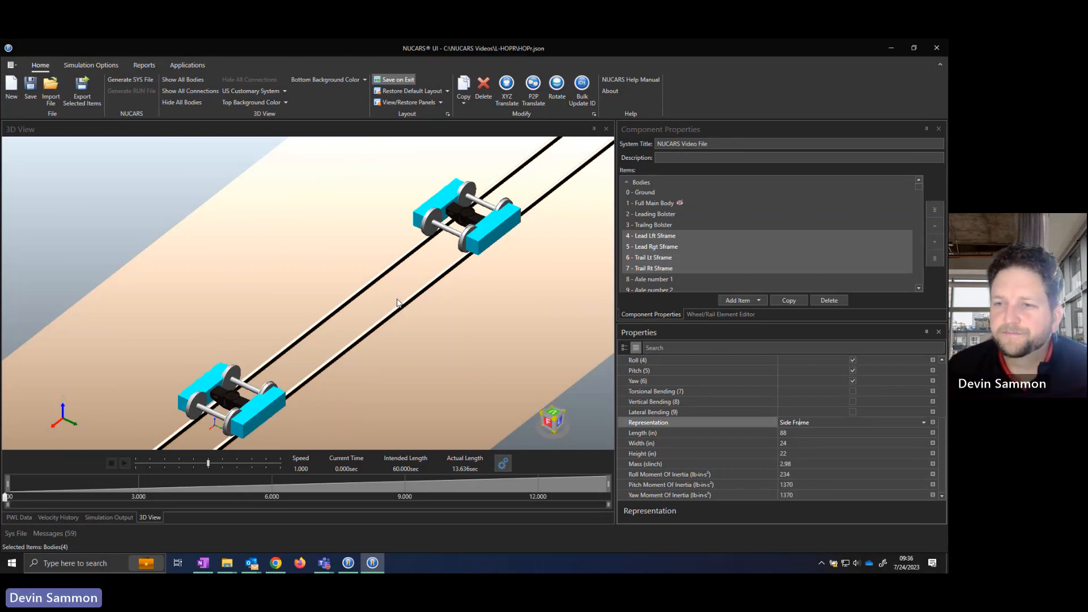
pyautogui.click(424, 354)
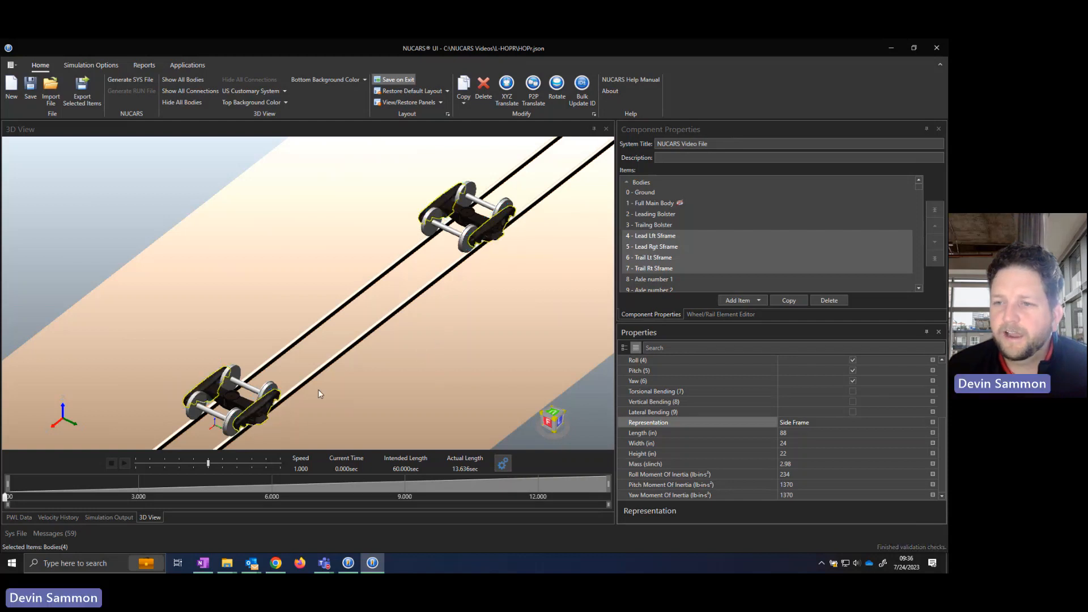
# Examine the side frames and bolster of the leading truck up close from different angles, and return to both trucks.
pyautogui.scroll(3, 256, 408)
pyautogui.moveTo(310, 414); pyautogui.dragTo(315, 407)
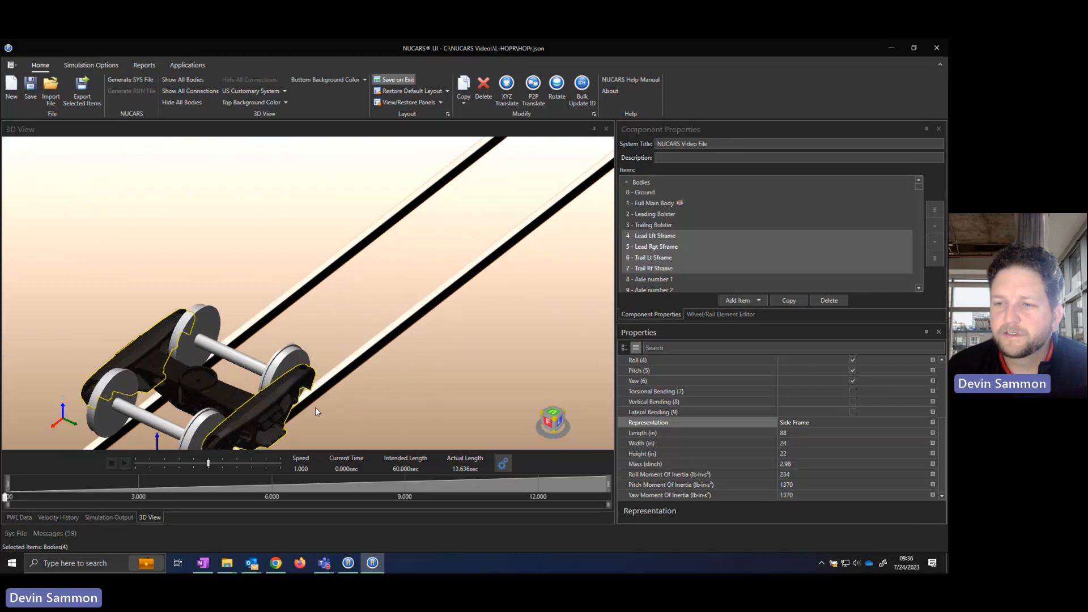
pyautogui.scroll(6, 315, 407)
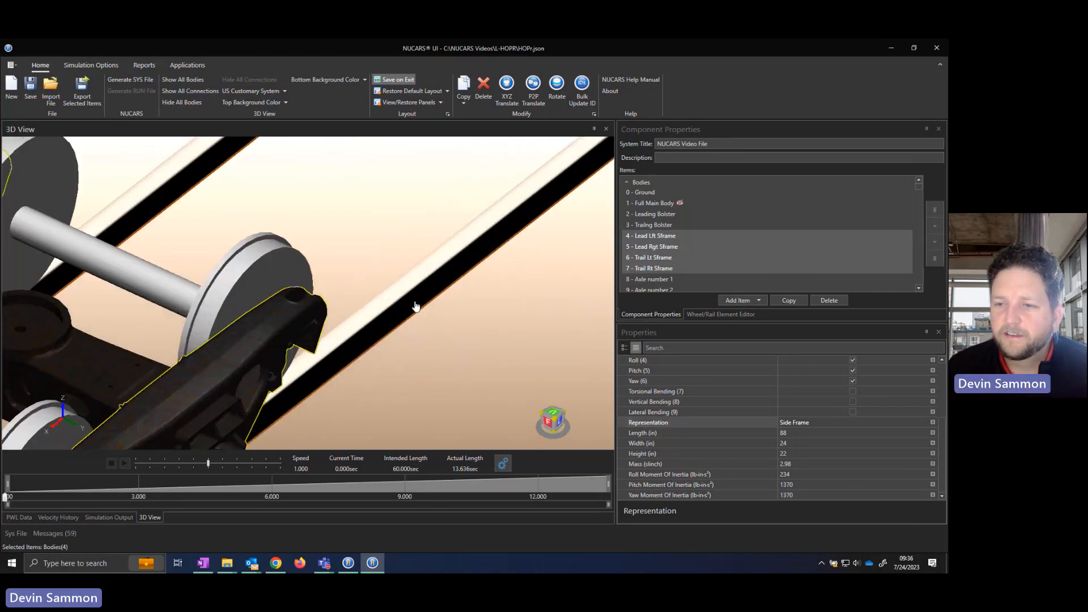
pyautogui.scroll(2, 369, 301)
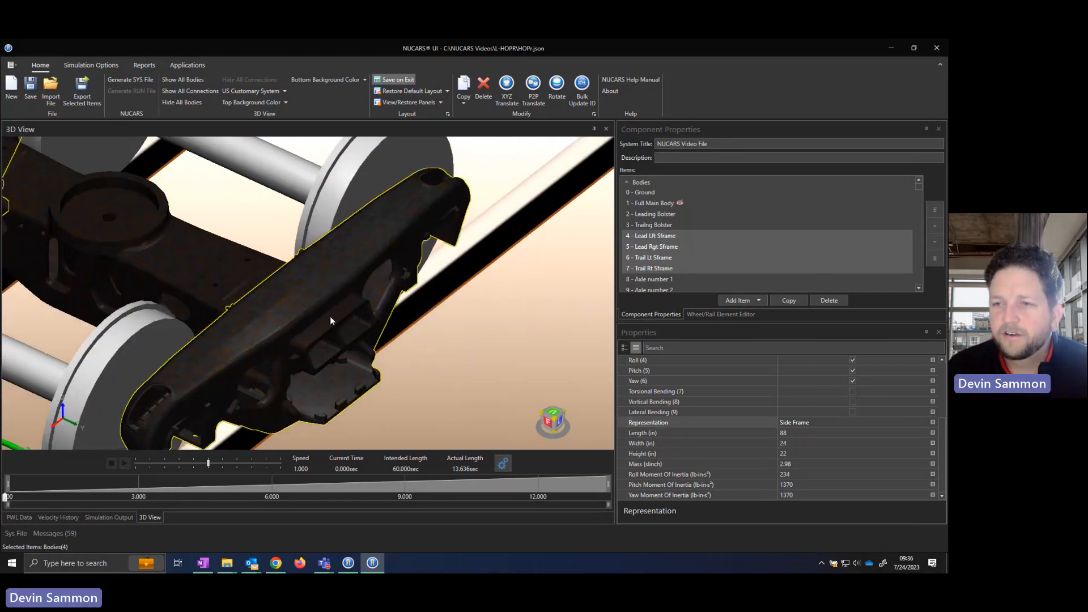
pyautogui.moveTo(330, 317)
pyautogui.mouseDown()
pyautogui.moveTo(425, 322)
pyautogui.moveTo(440, 291)
pyautogui.moveTo(382, 292)
pyautogui.moveTo(329, 310)
pyautogui.mouseUp()
pyautogui.scroll(-10, 330, 313)
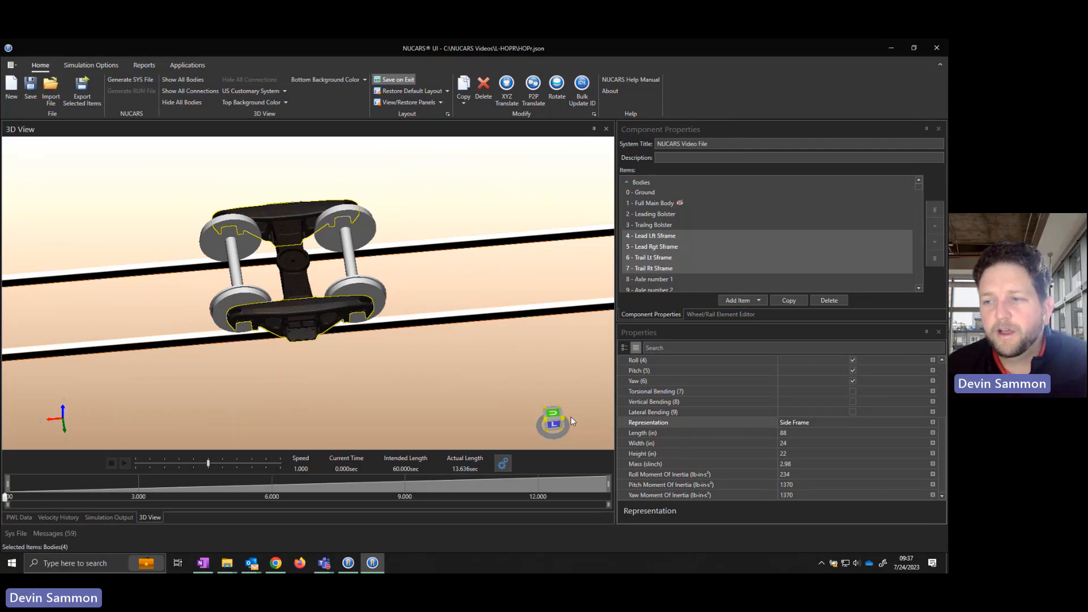
pyautogui.click(547, 419)
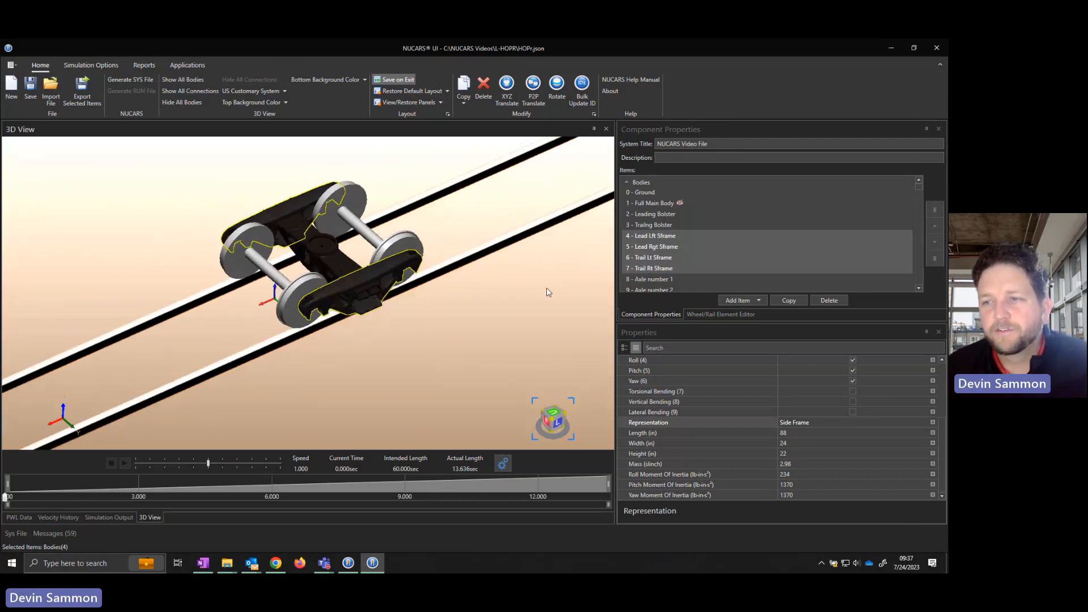
pyautogui.moveTo(504, 286); pyautogui.dragTo(416, 310)
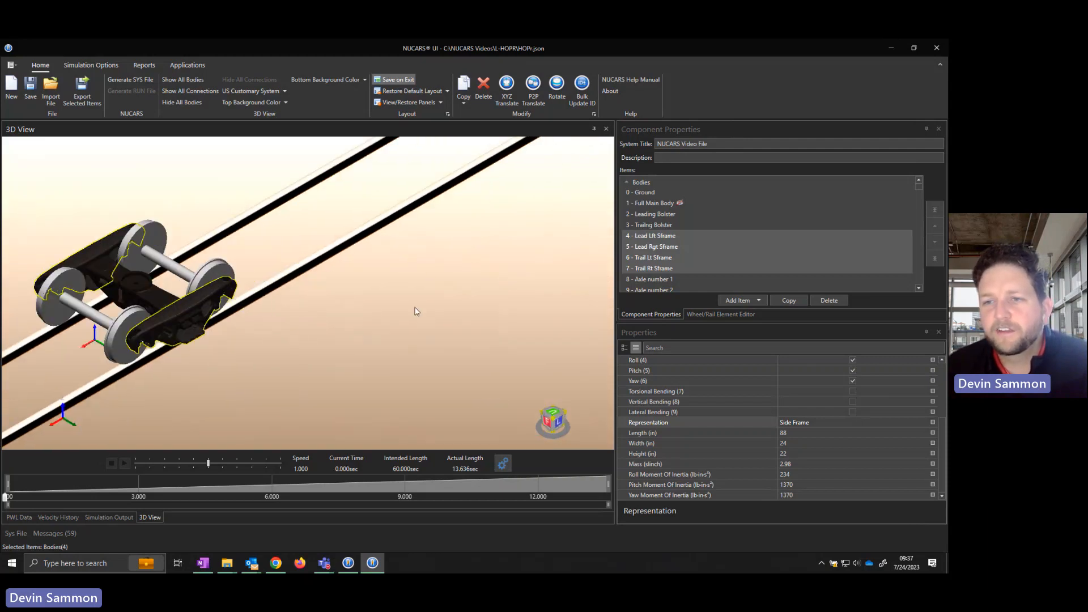
pyautogui.scroll(-2, 421, 310)
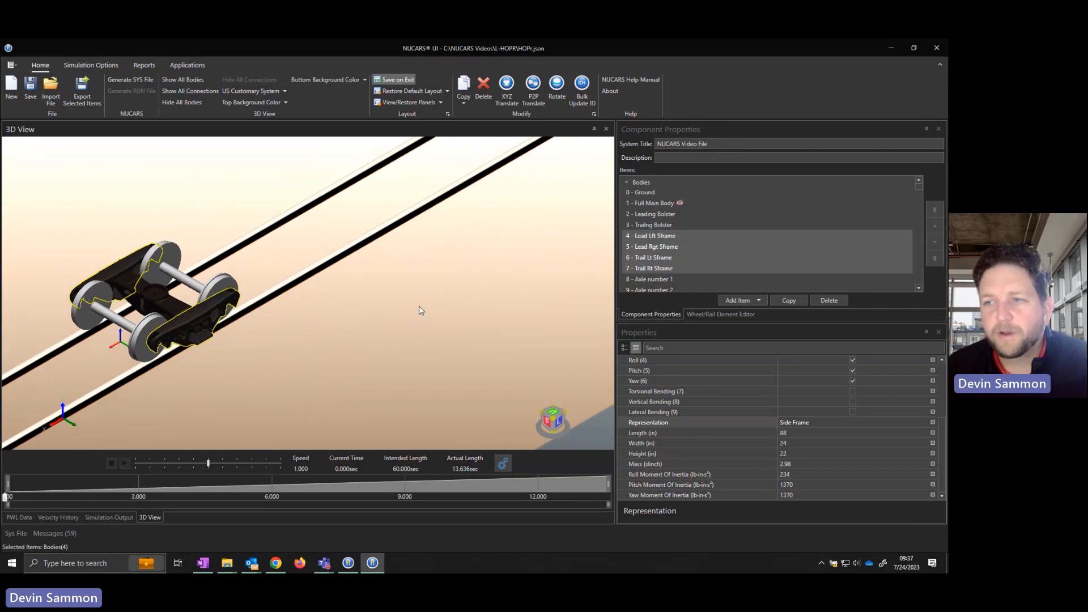
pyautogui.scroll(-2, 421, 311)
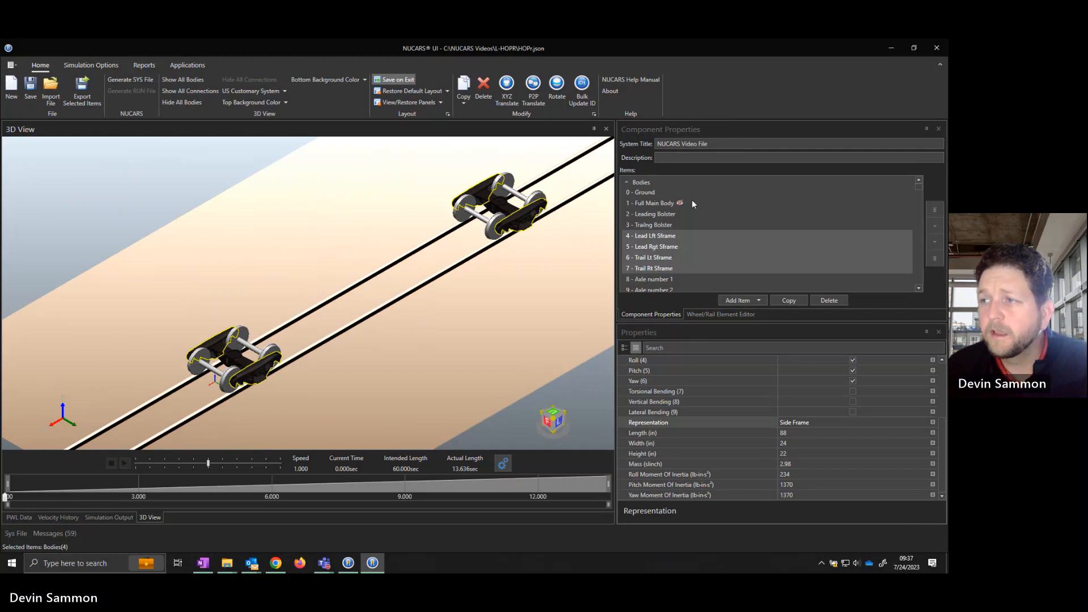
# Select the Full Main Body, show all bodies again, and bring the complete wagon into view.
pyautogui.click(666, 204)
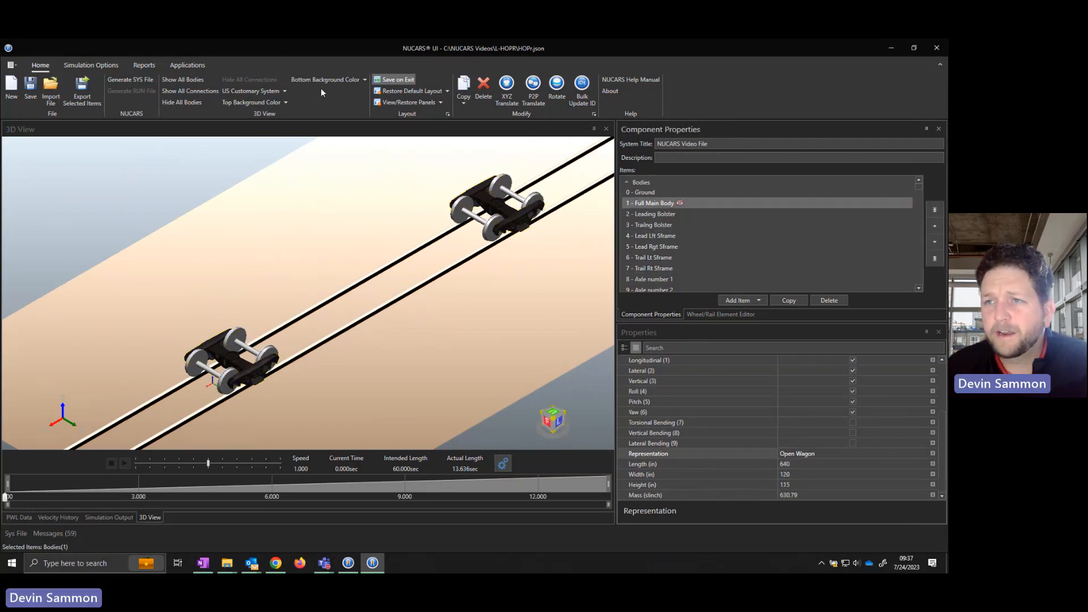
pyautogui.click(182, 79)
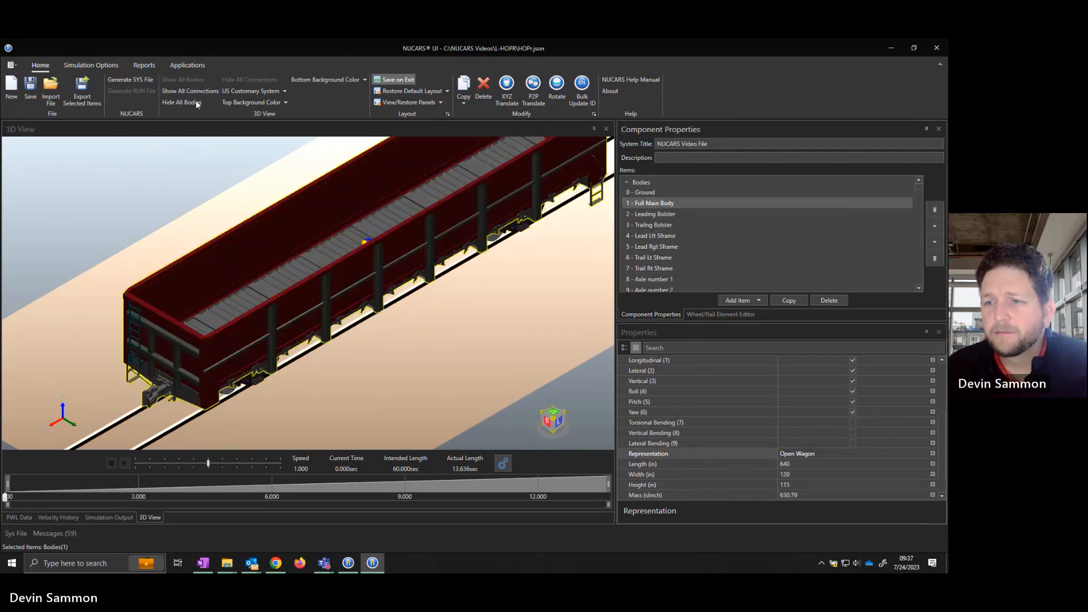
pyautogui.moveTo(521, 293); pyautogui.dragTo(493, 354)
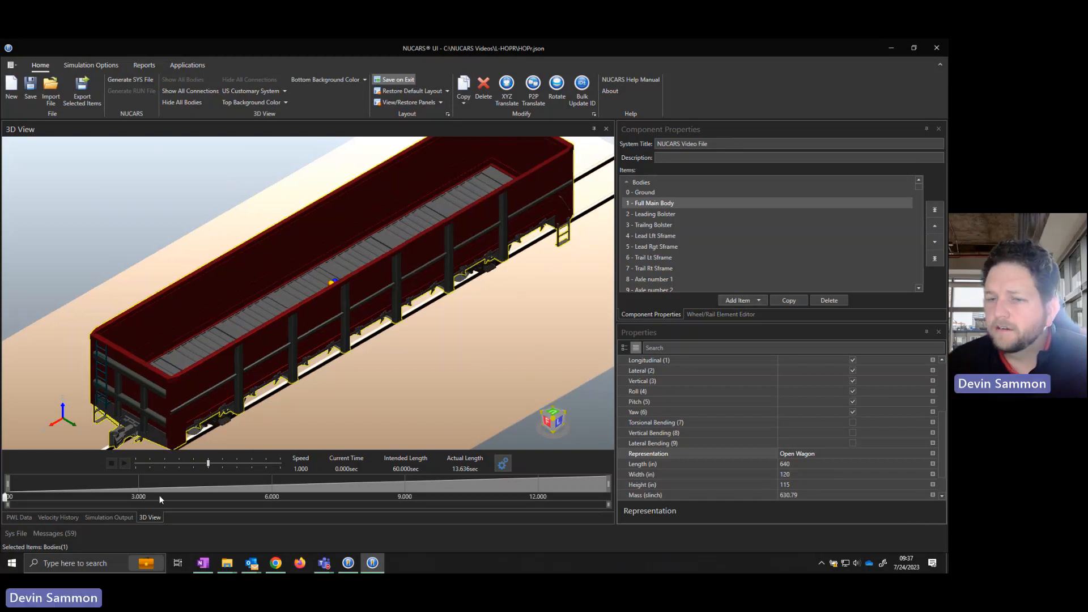
# Generate the model's SYS file as HOPr.gen.sys in the L-HOPR folder, replacing the existing file.
pyautogui.scroll(-2, 665, 231)
pyautogui.scroll(-1, 664, 231)
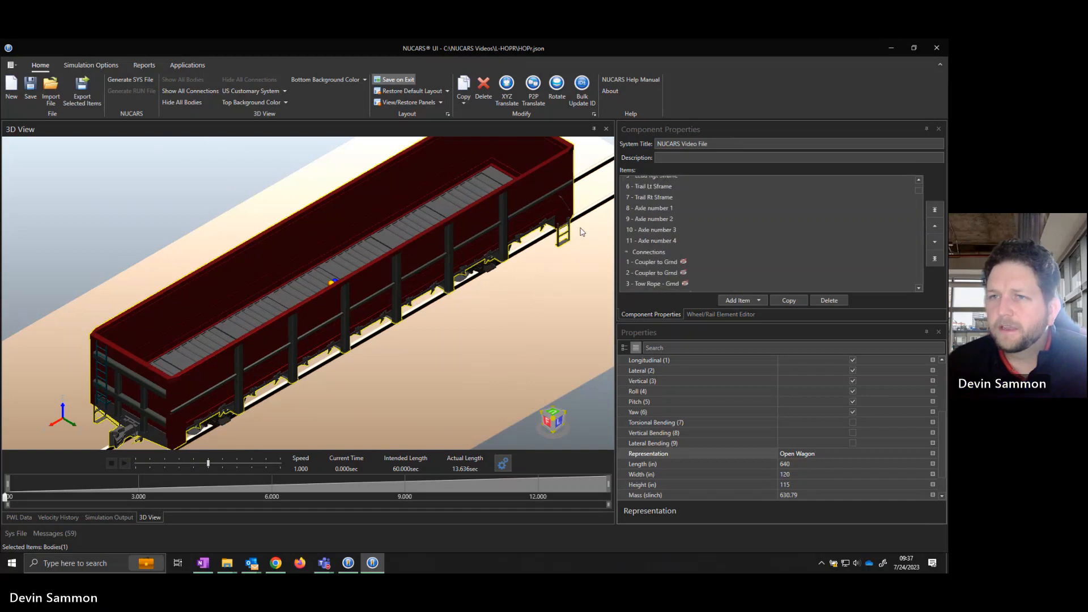
pyautogui.click(144, 81)
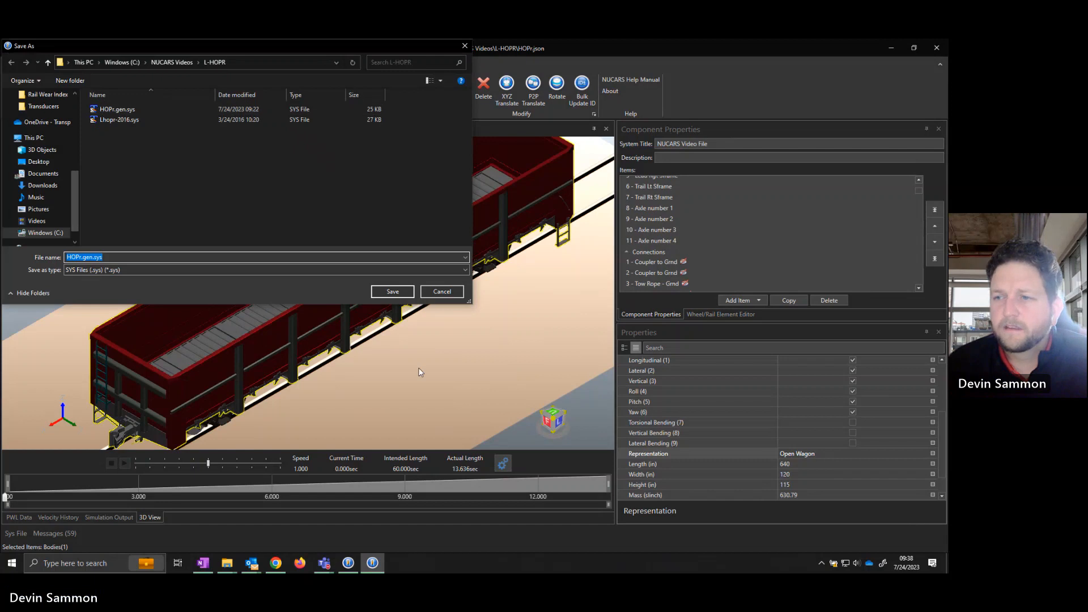
pyautogui.click(395, 293)
pyautogui.click(501, 304)
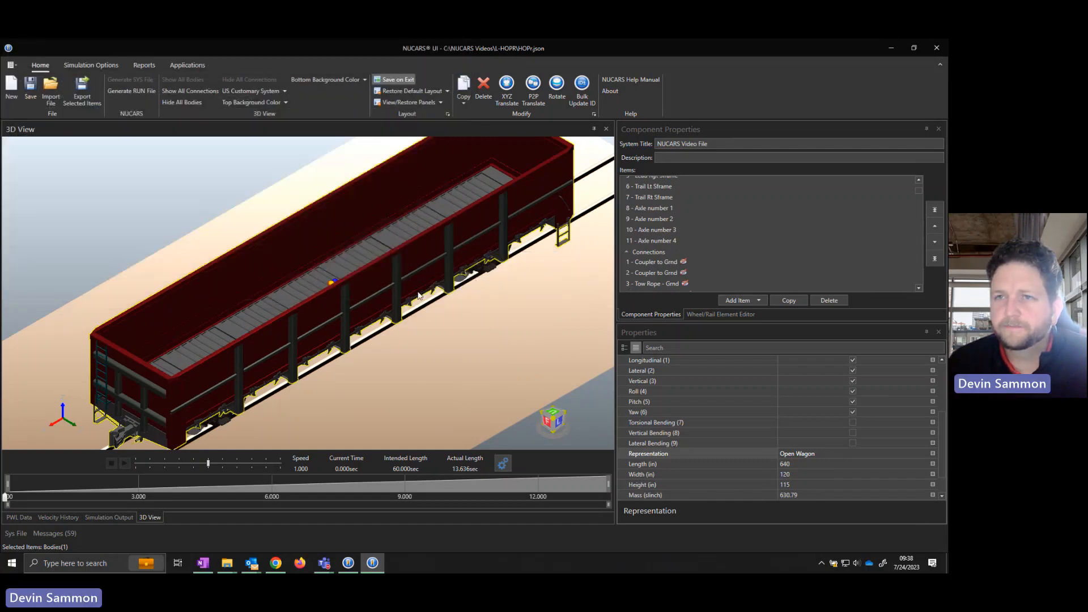
# Start a RUN file titled "Run file title" with data file SAMPLE-LHOPR-2011.dat and input file Sample.inp.
pyautogui.click(147, 93)
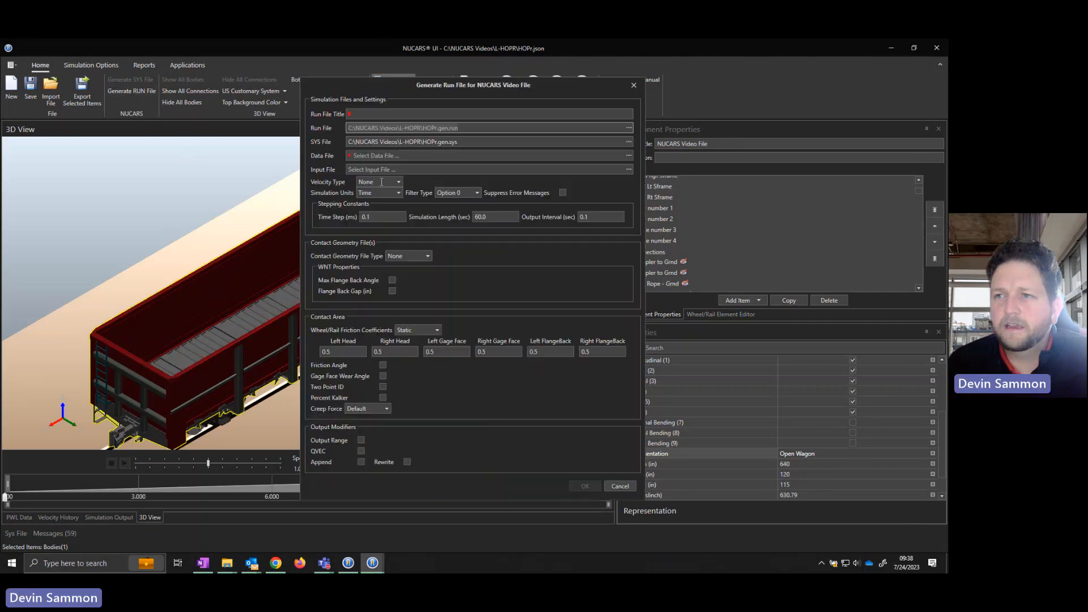
pyautogui.click(395, 114)
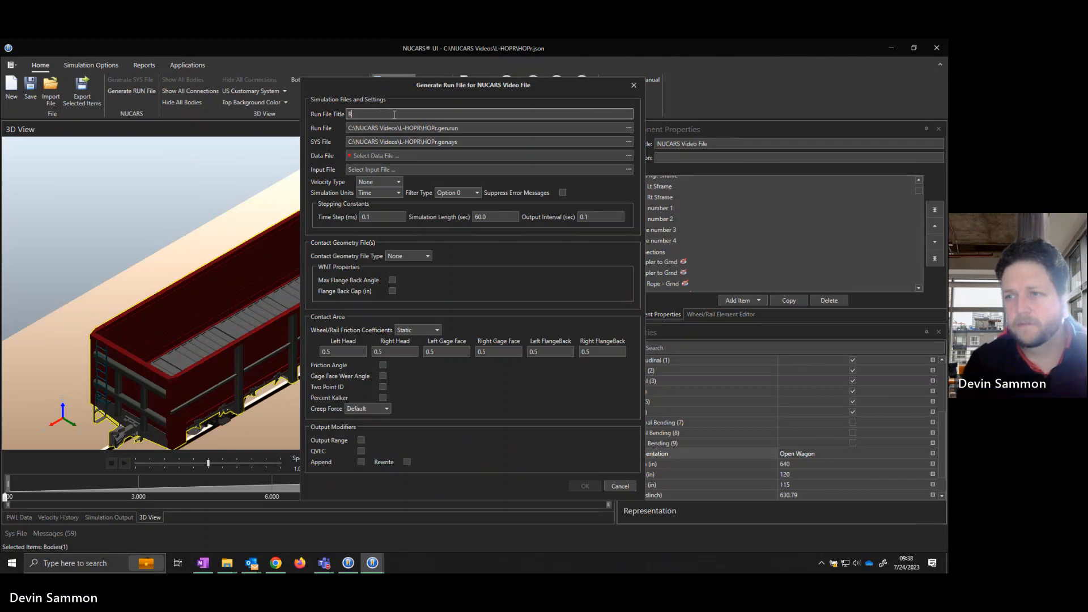
pyautogui.write('Run file title')
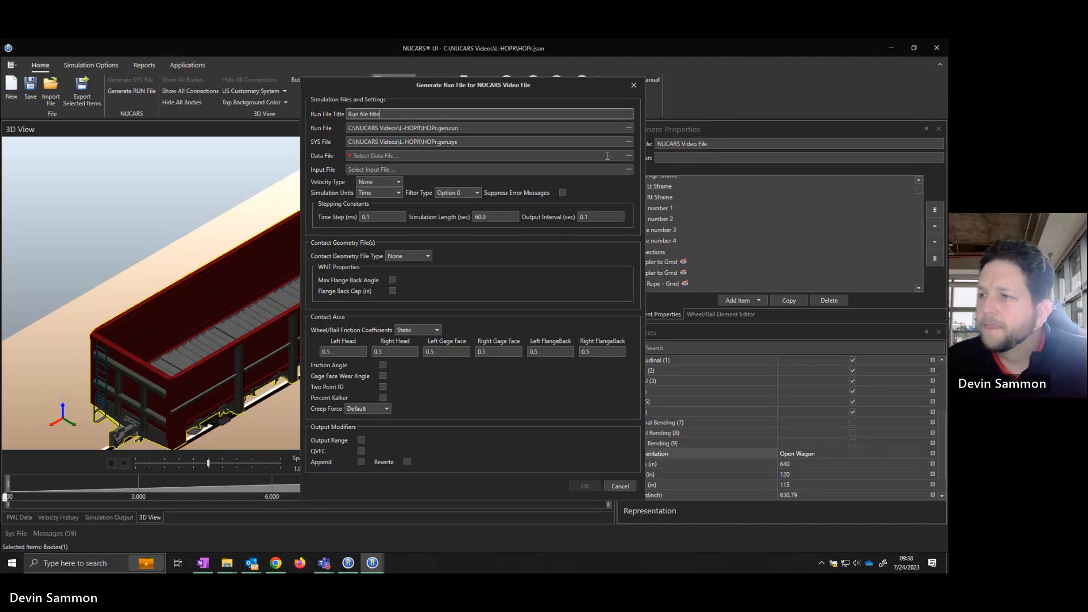
pyautogui.click(629, 155)
pyautogui.doubleClick(458, 148)
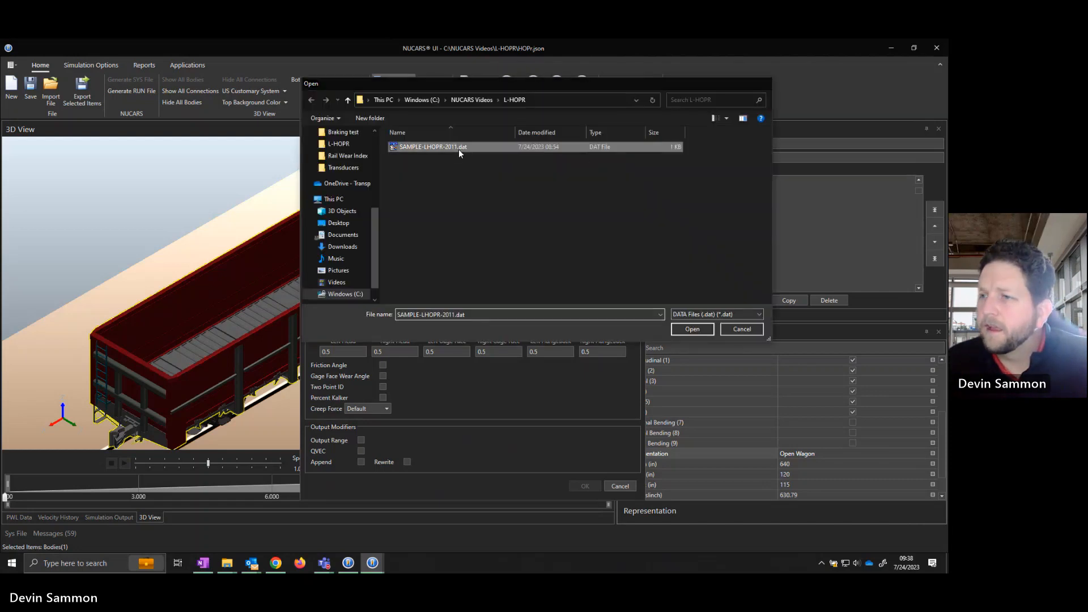
pyautogui.click(629, 169)
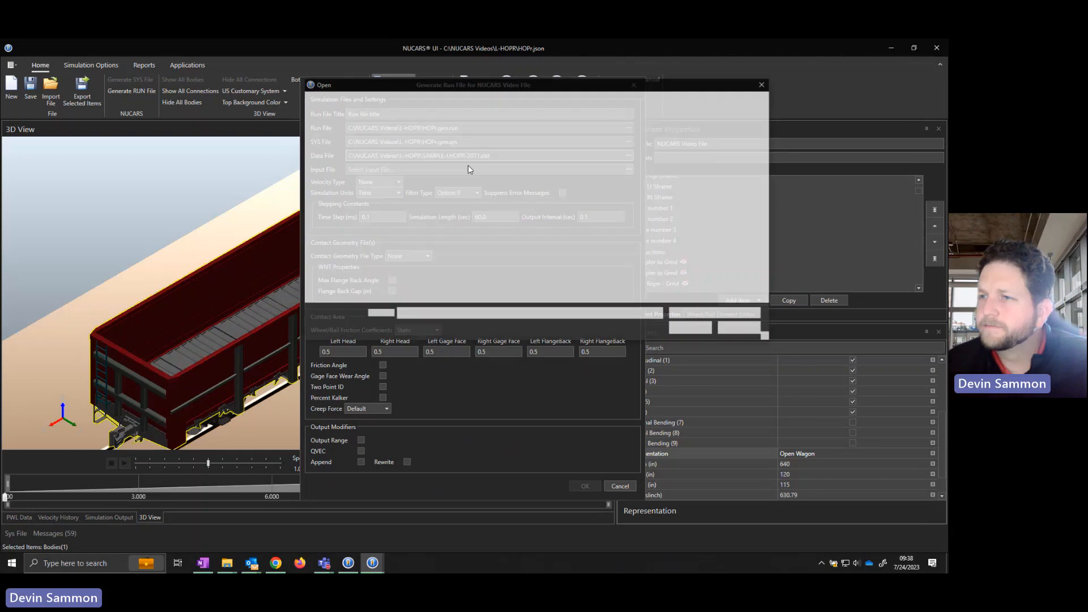
pyautogui.doubleClick(413, 149)
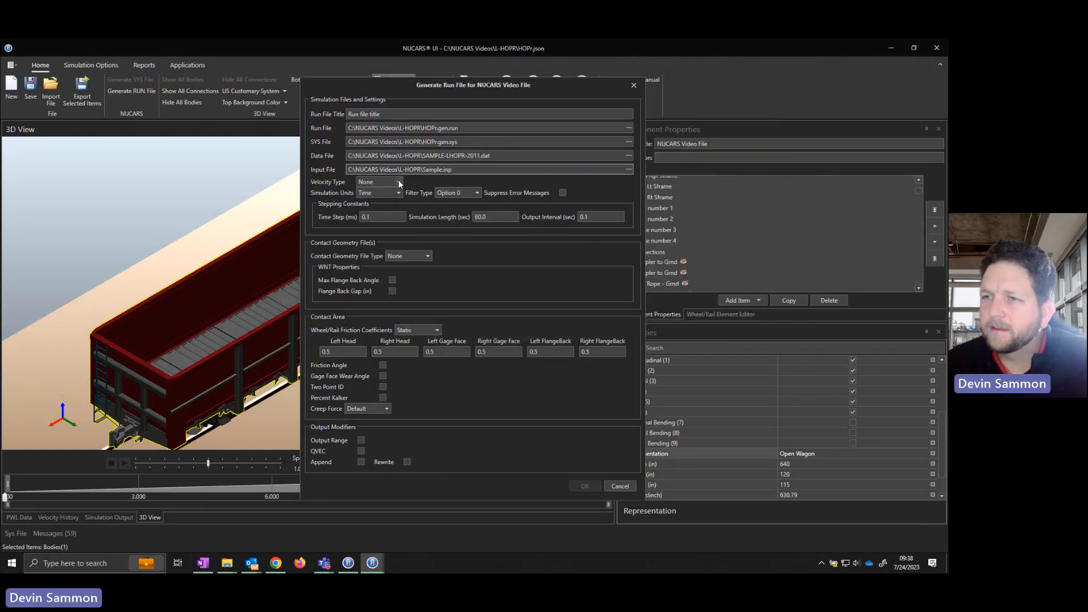
# Set a constant velocity of 15 mph and a distance-based simulation length of 300 ft for the run.
pyautogui.click(400, 180)
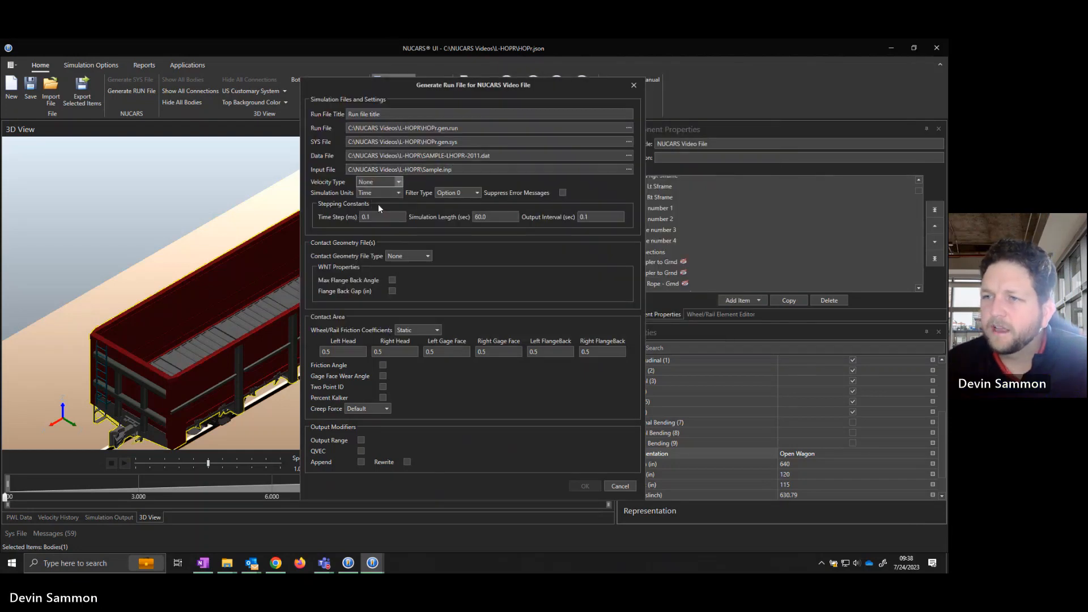
pyautogui.click(379, 204)
pyautogui.write('15')
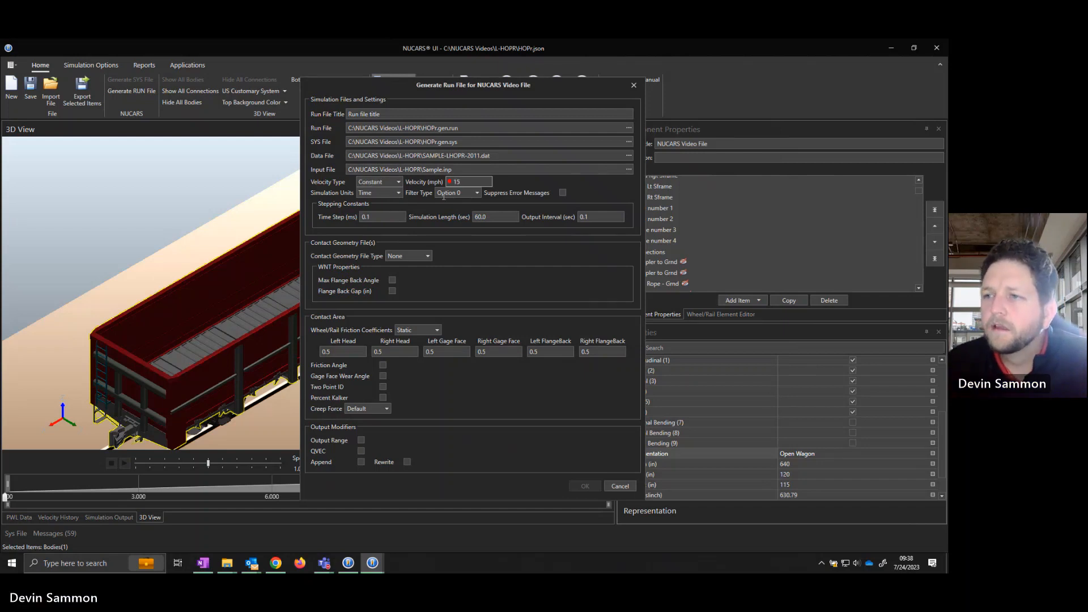
pyautogui.click(397, 193)
pyautogui.click(384, 216)
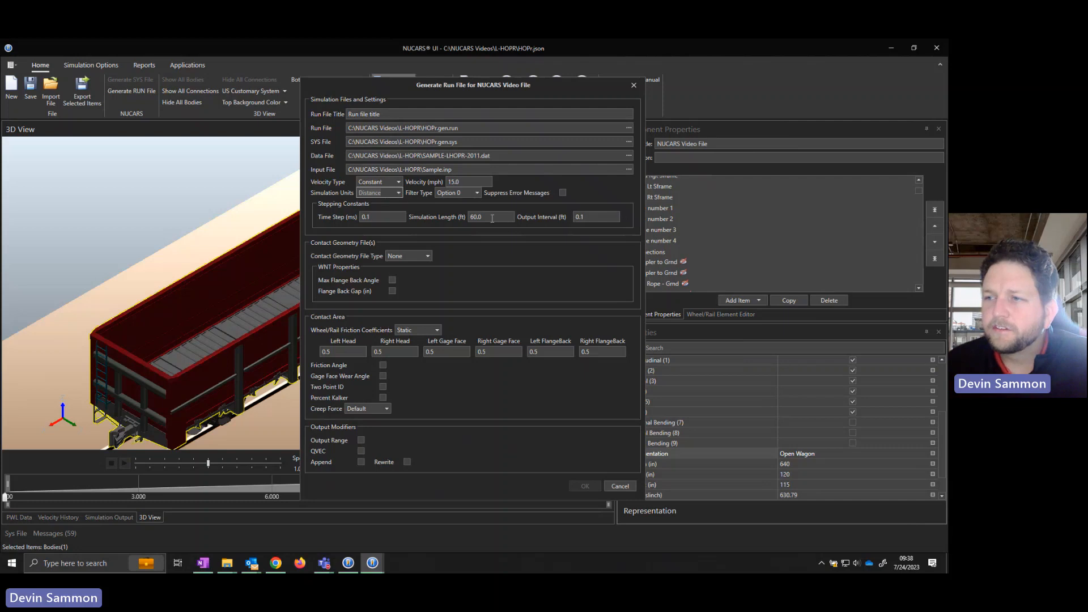
pyautogui.write('30')
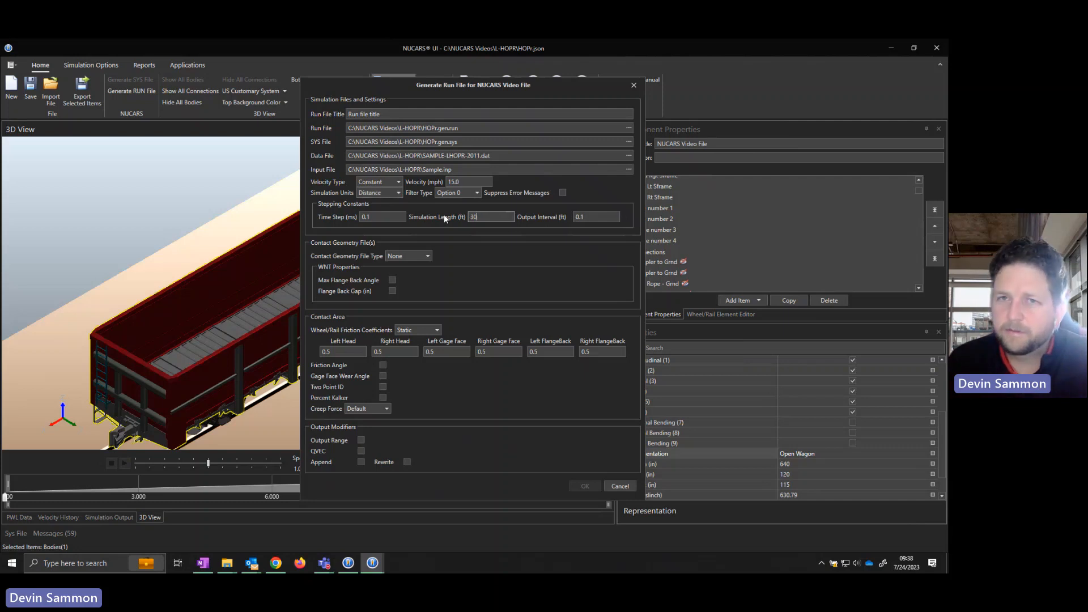
pyautogui.write('0')
# Assign the WNT contact geometry file a1bwf_136_8_140.WNT and generate the RUN file without associating the simulation's JSON changes with it.
pyautogui.click(428, 257)
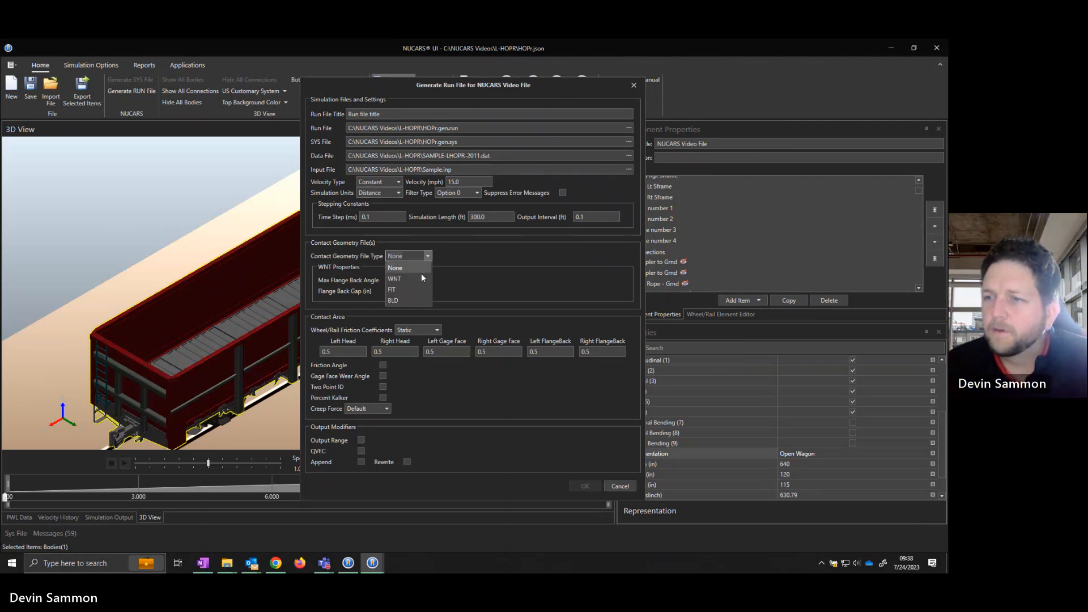
pyautogui.click(421, 278)
pyautogui.click(504, 268)
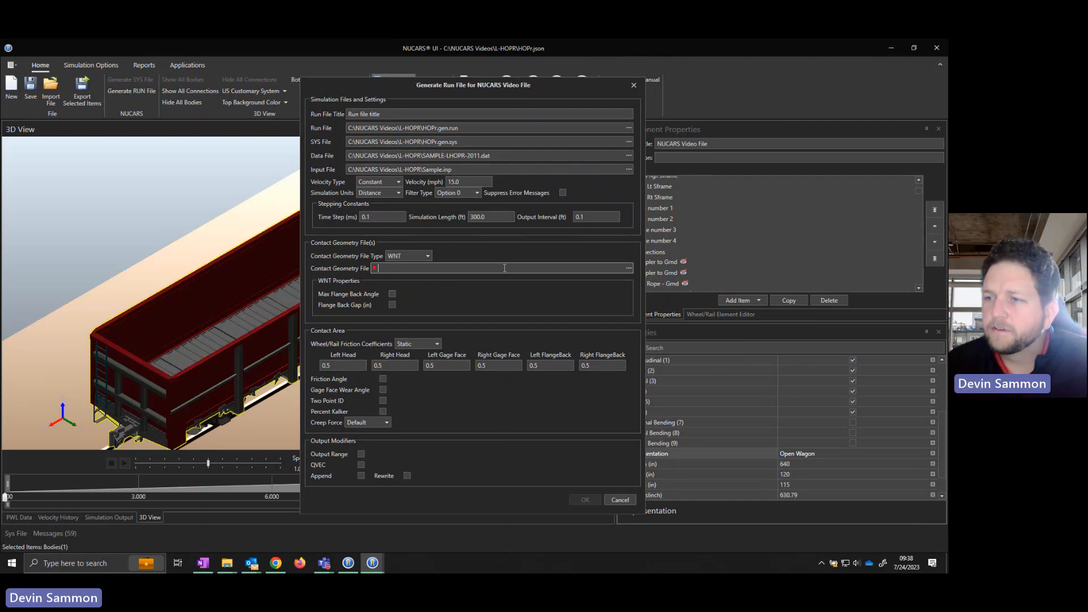
pyautogui.click(629, 268)
pyautogui.click(431, 148)
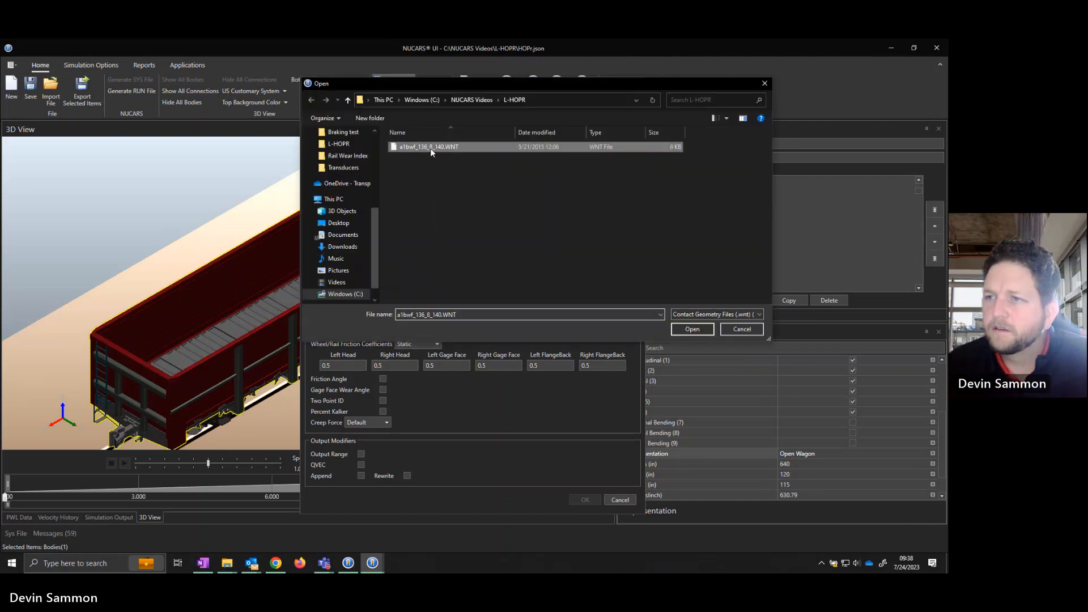
pyautogui.doubleClick(430, 148)
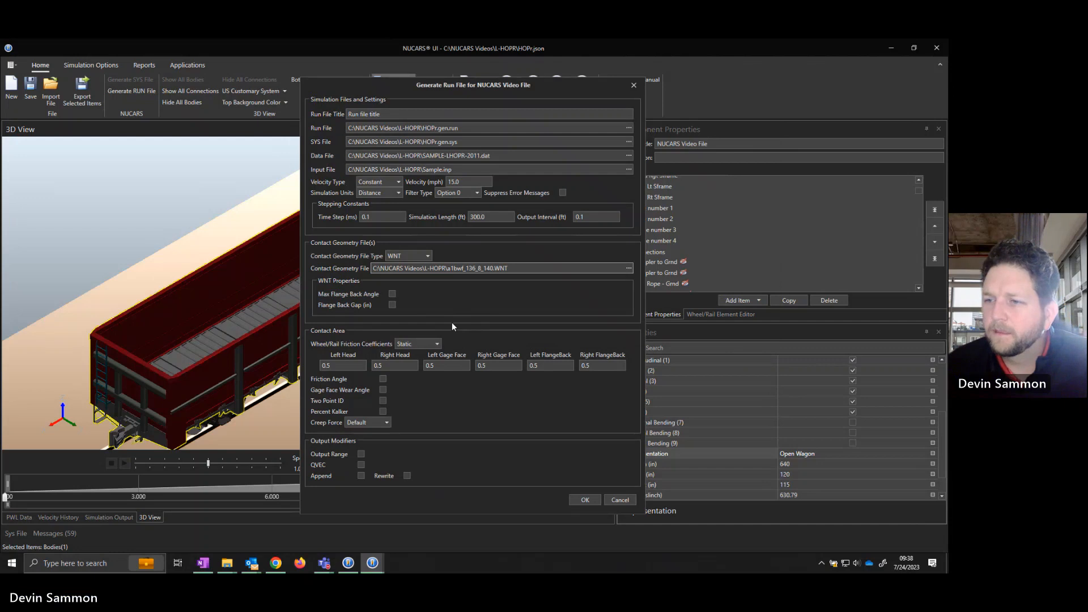
pyautogui.click(589, 497)
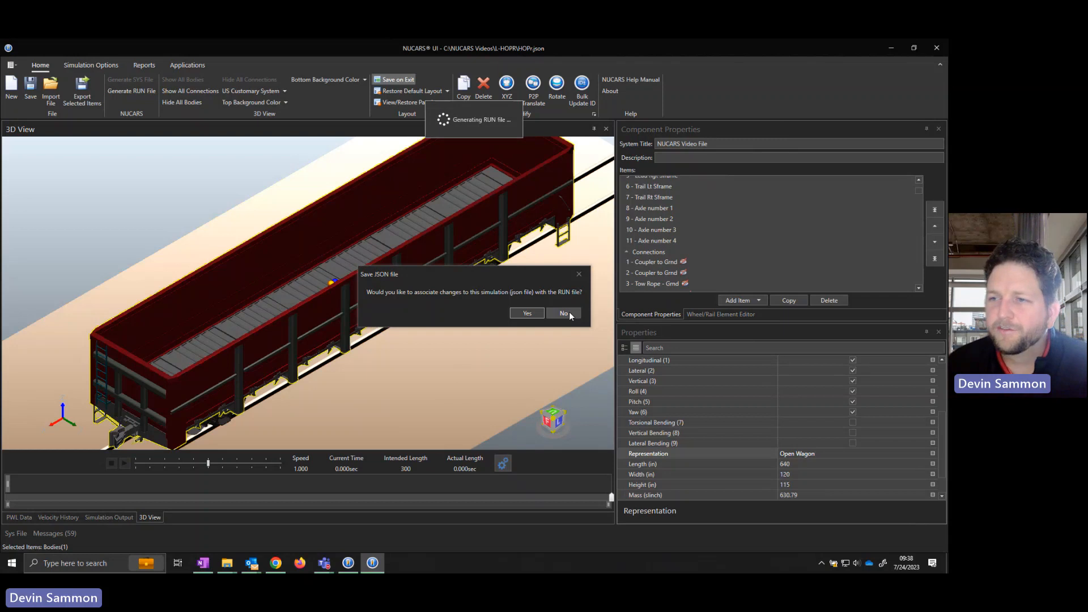
pyautogui.click(568, 314)
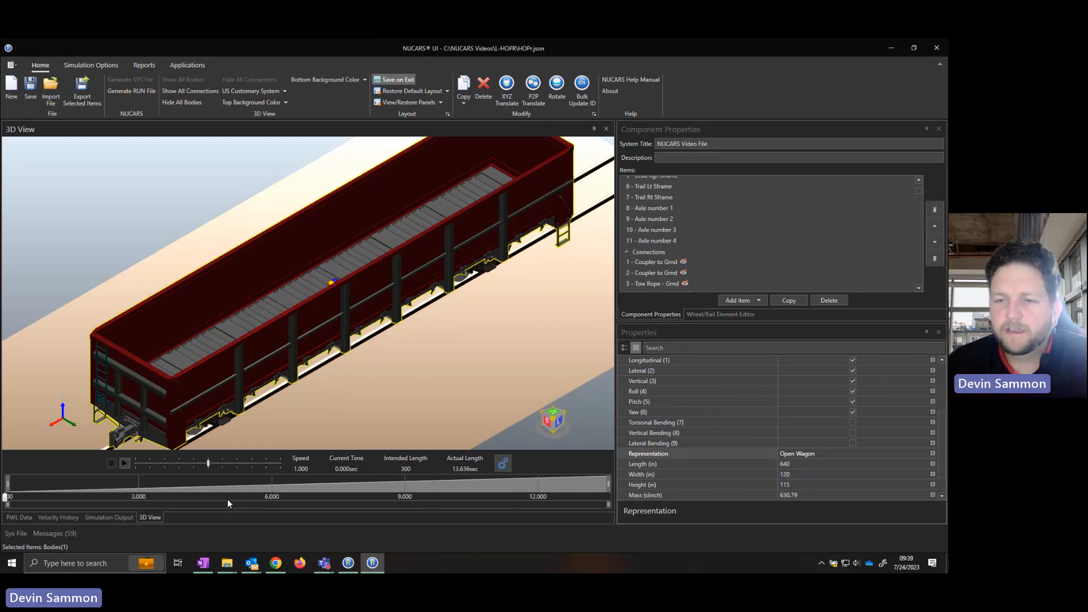
# View the wagon from its front end, check the animation scale factors, and play the simulation animation.
pyautogui.moveTo(389, 365)
pyautogui.mouseDown()
pyautogui.moveTo(412, 350)
pyautogui.moveTo(432, 389)
pyautogui.moveTo(331, 449)
pyautogui.mouseUp()
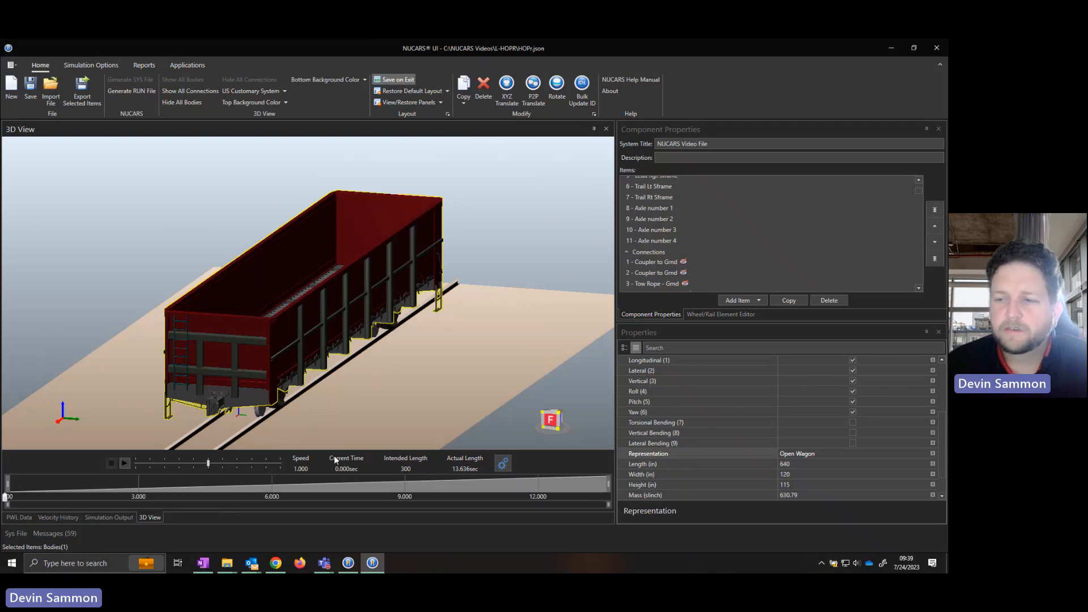
pyautogui.click(503, 464)
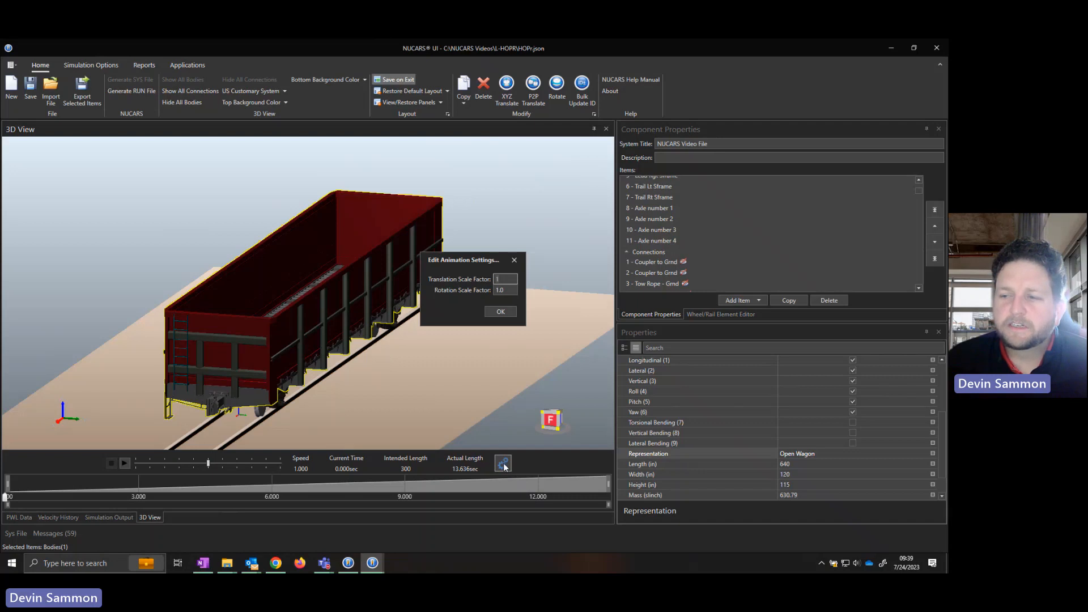
pyautogui.click(501, 311)
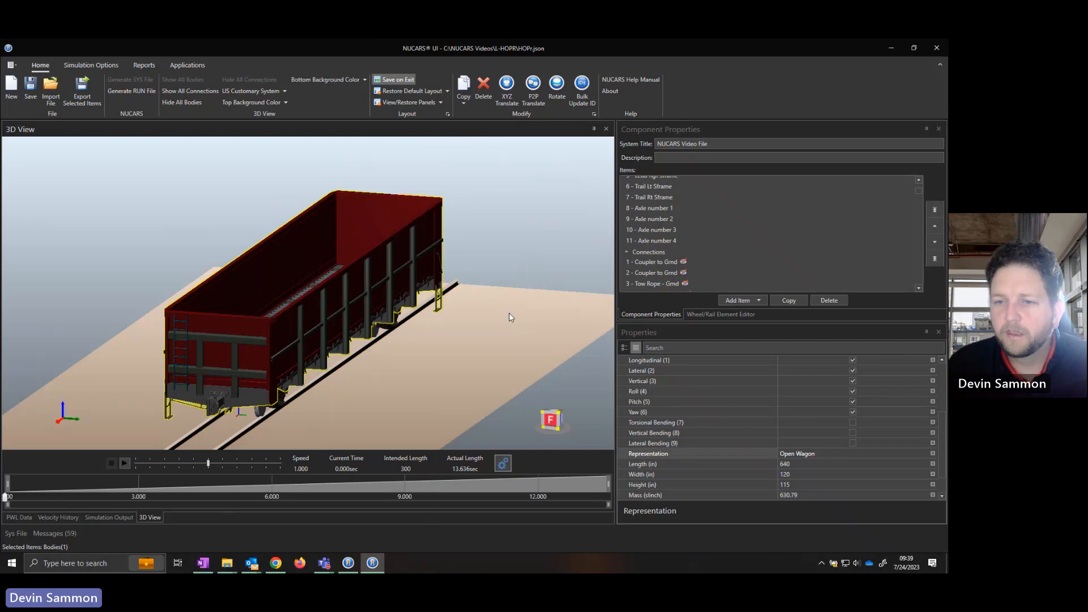
pyautogui.click(126, 463)
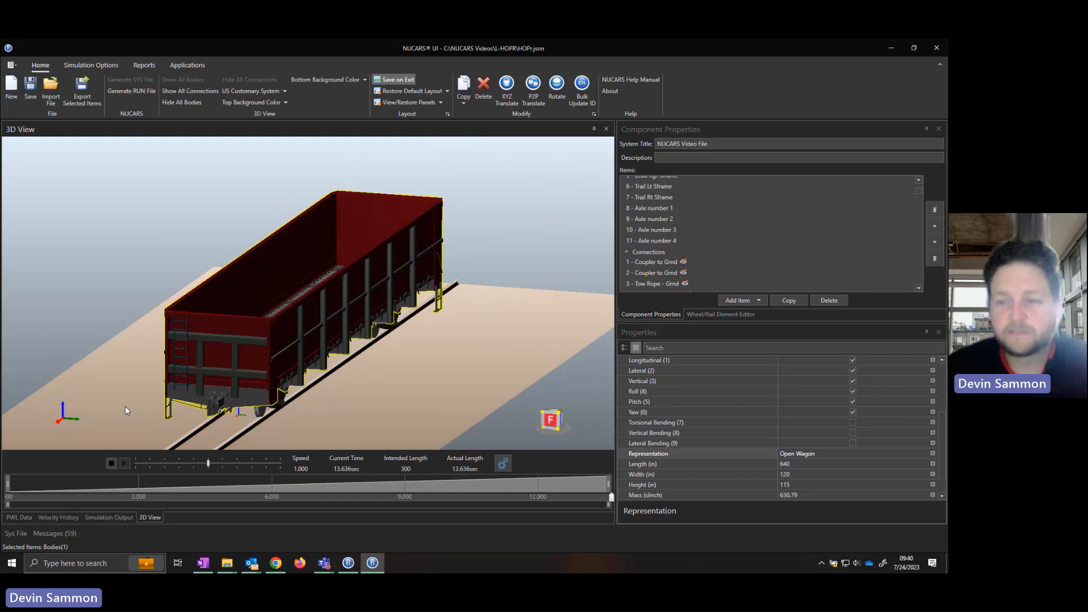
# Set the animation's translation scale factor to 8 and rotation scale factor to 4, and reset the animation for replay.
pyautogui.click(502, 462)
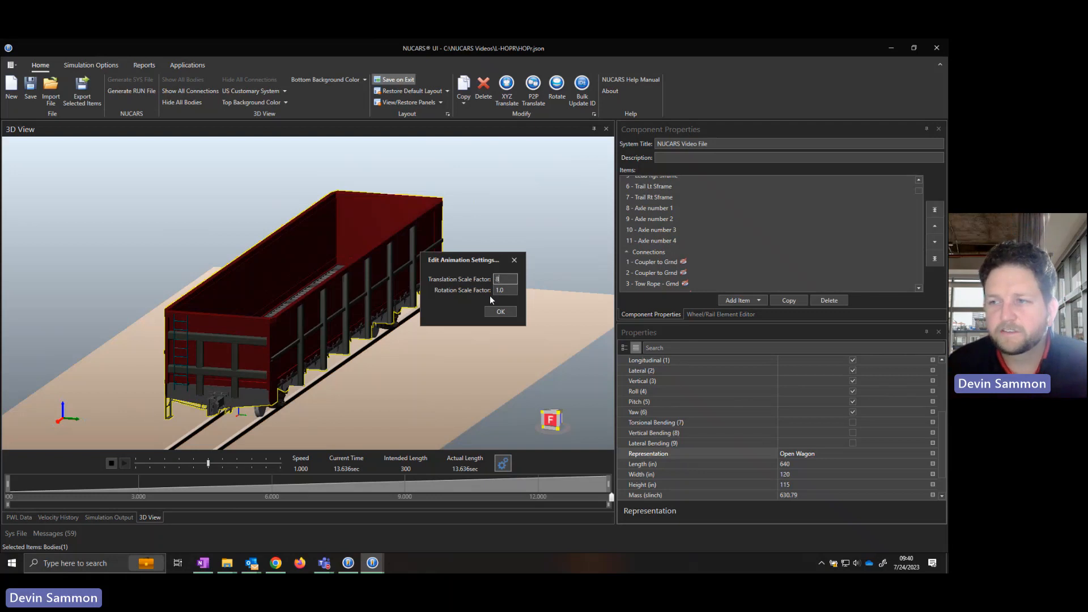
pyautogui.write('4')
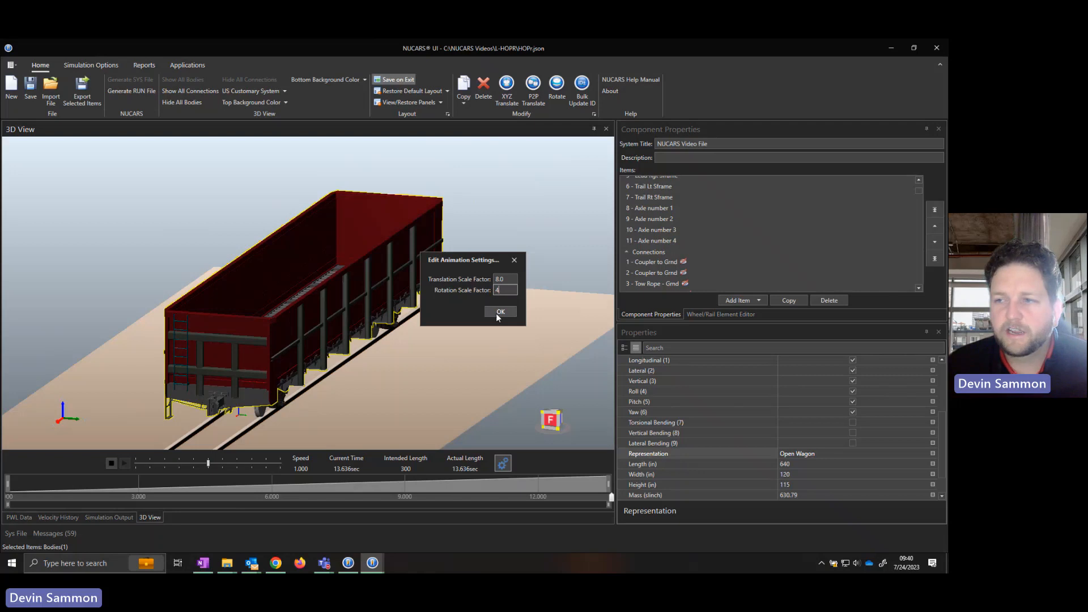
pyautogui.click(499, 313)
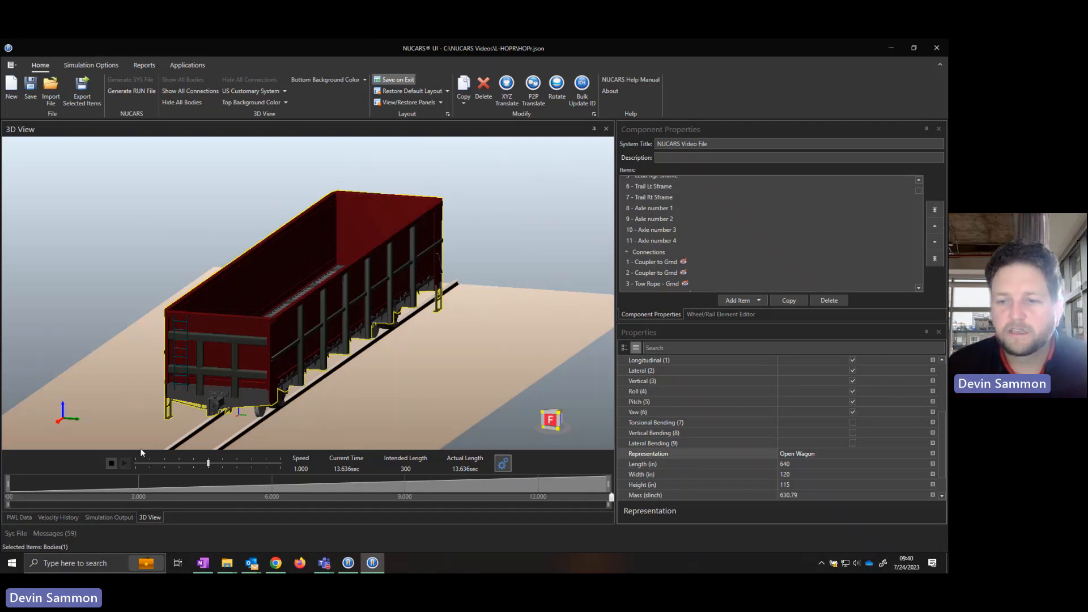
pyautogui.click(108, 462)
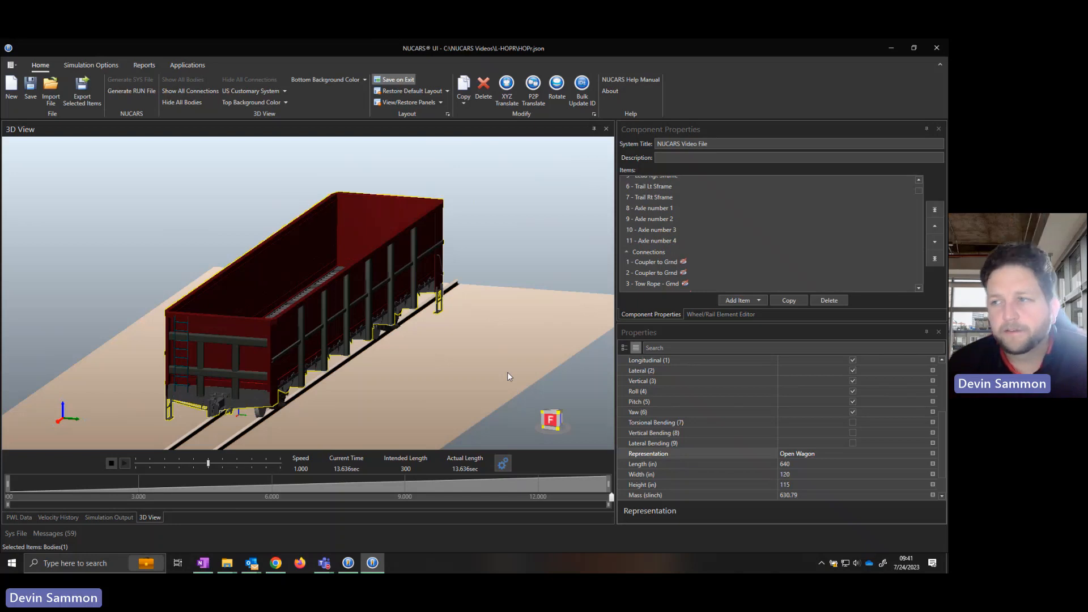
# Rename connection 1, the first of the two duplicate Coupler to Grnd connections, as CouplerGrnd.
pyautogui.click(642, 263)
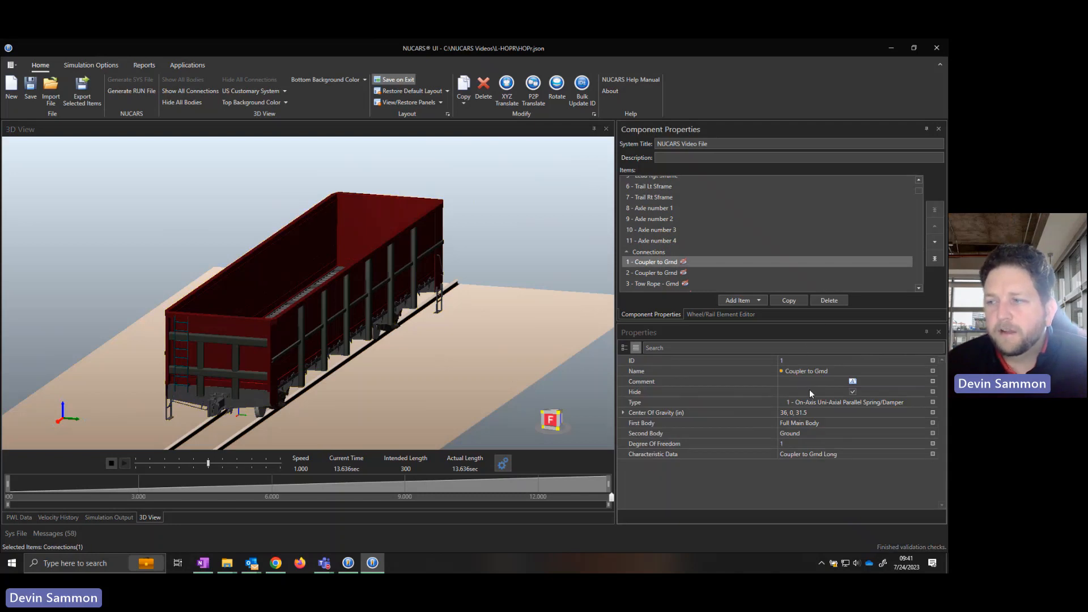
pyautogui.moveTo(798, 373)
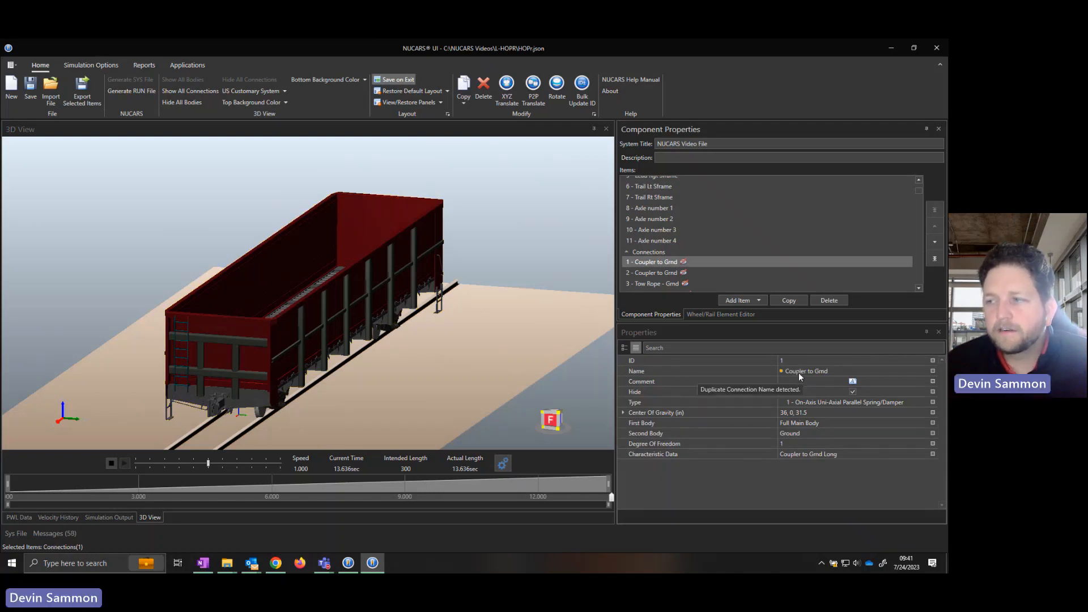
pyautogui.click(812, 372)
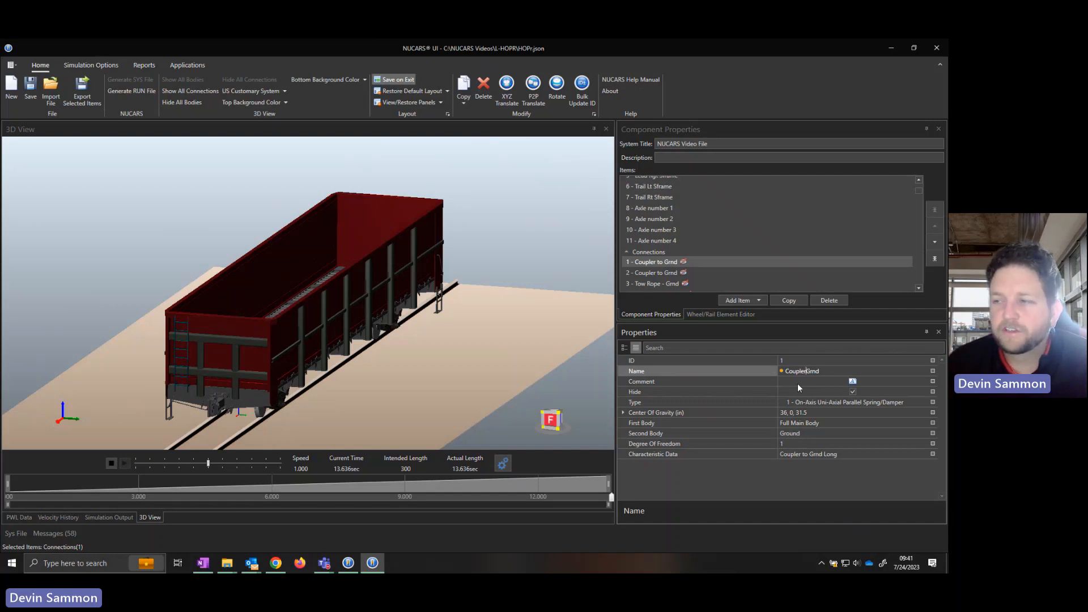
pyautogui.click(832, 443)
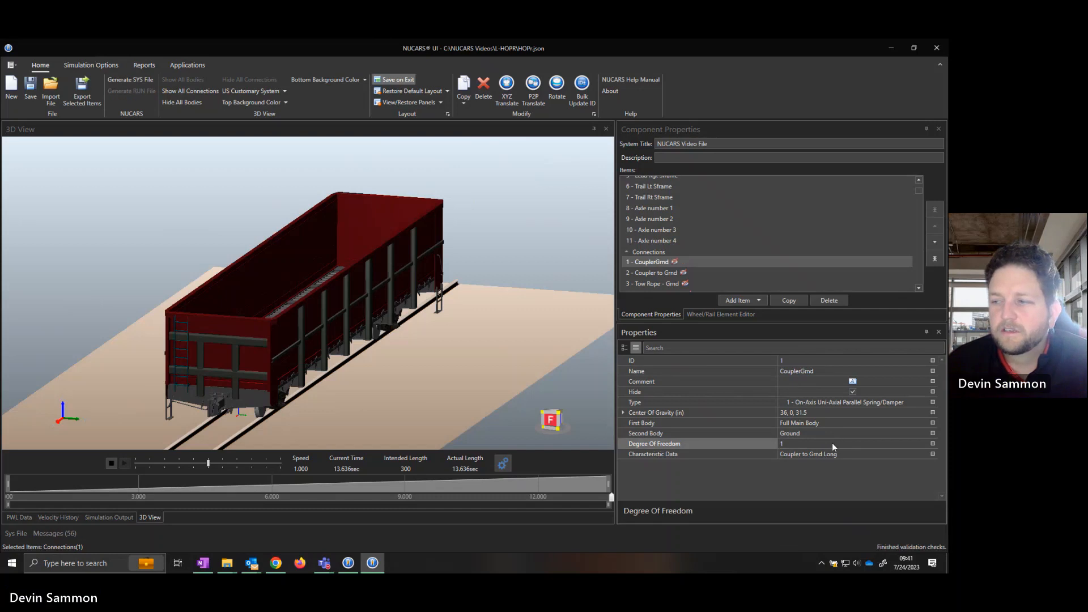